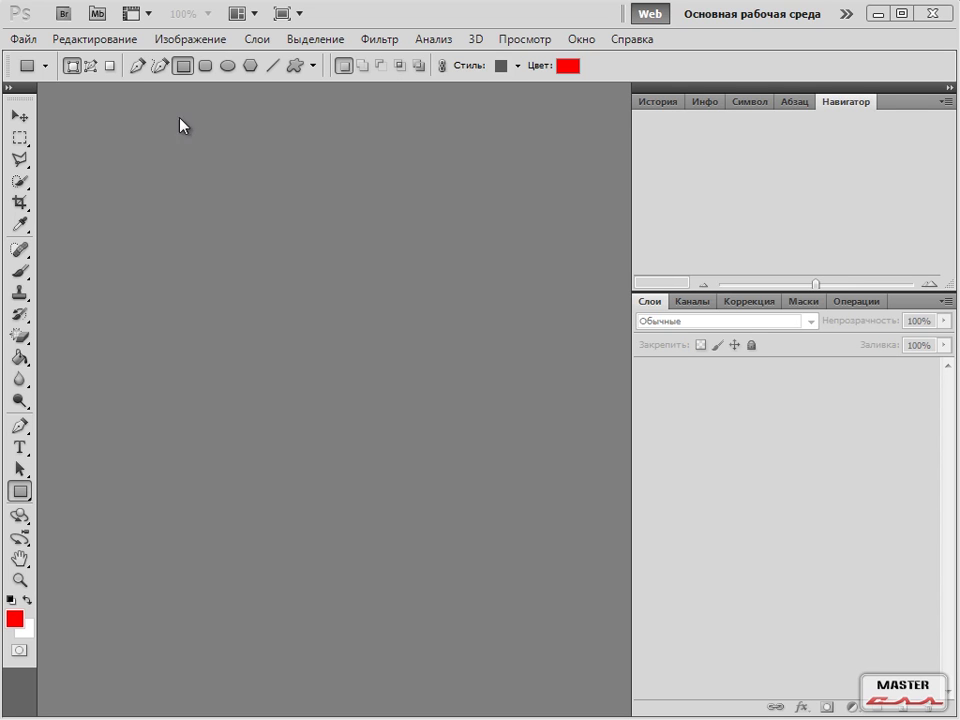
Create a new 1000 × 1000 pixel RGB document at 72 pixels/inch with a white background.
click(27, 40)
click(24, 58)
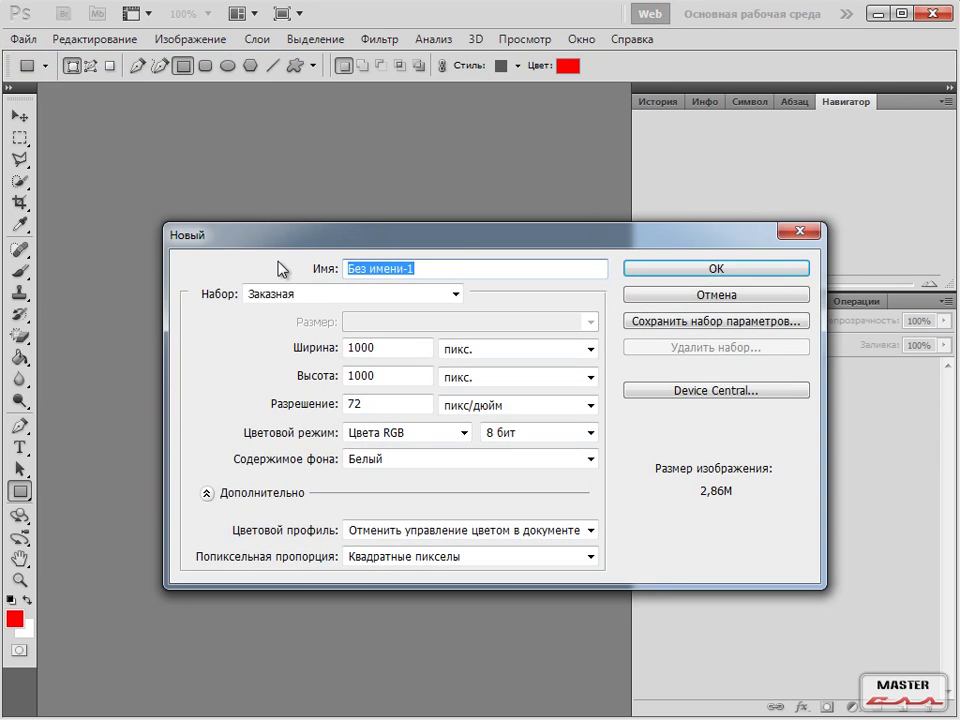
double_click(380, 347)
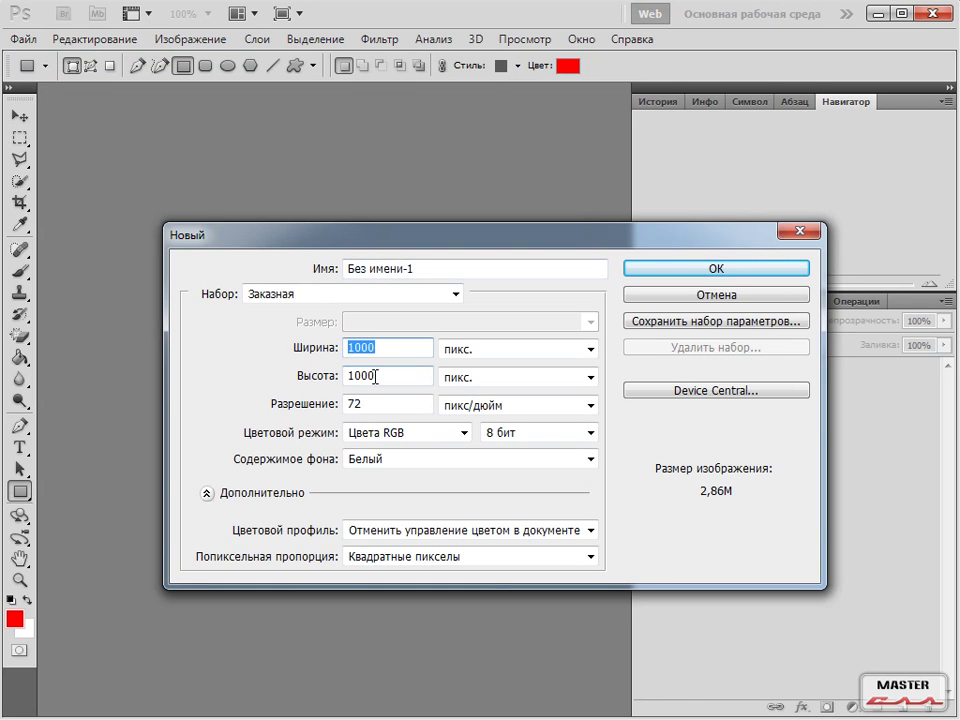
double_click(375, 377)
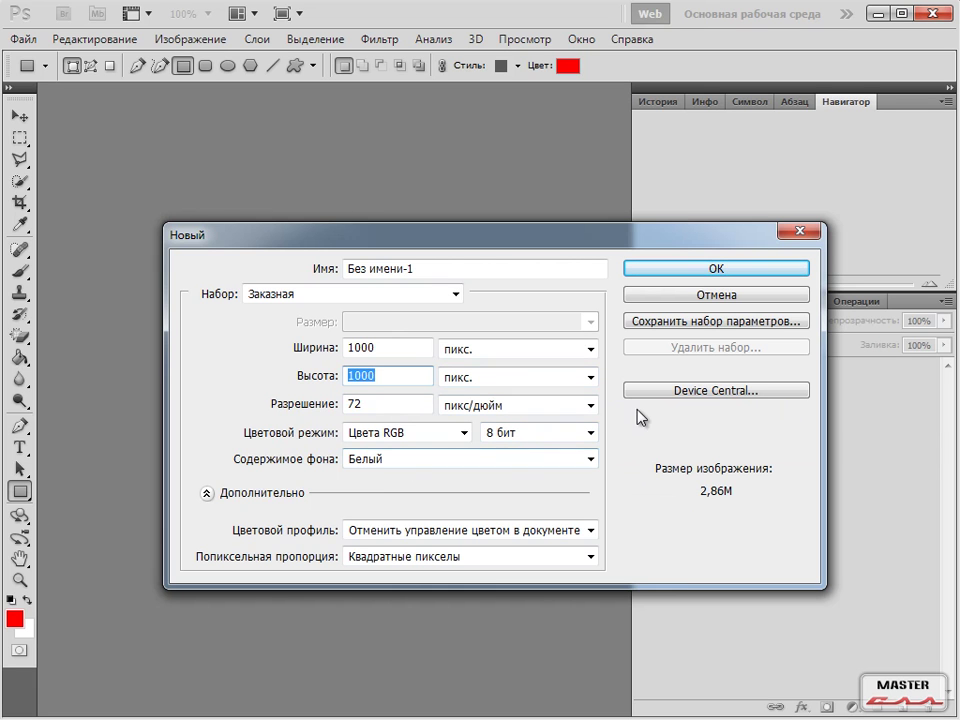
click(725, 270)
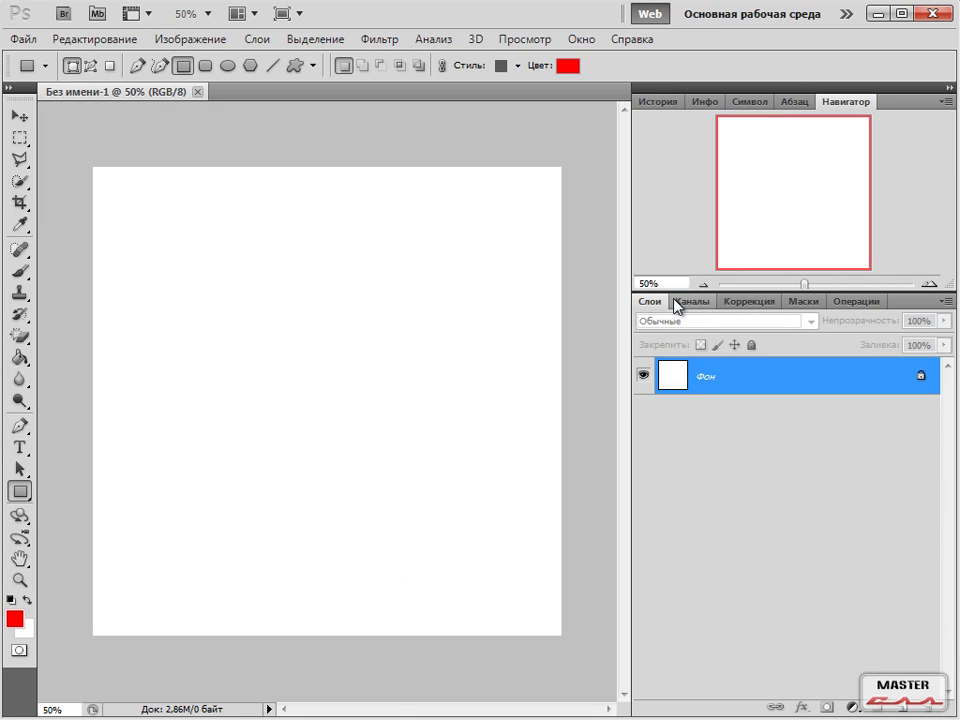
Draw a wide red rectangle about 218 × 50 px near the canvas's upper-left corner and a small one about 42 × 57 px beneath it.
key(ctrl+1)
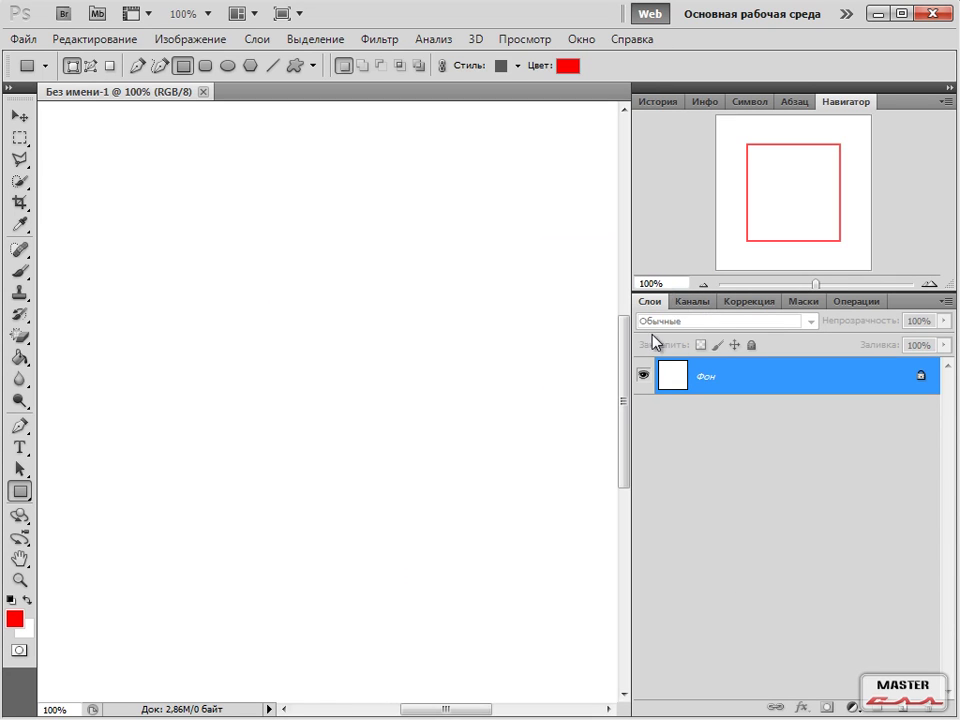
drag(747, 222, 765, 161)
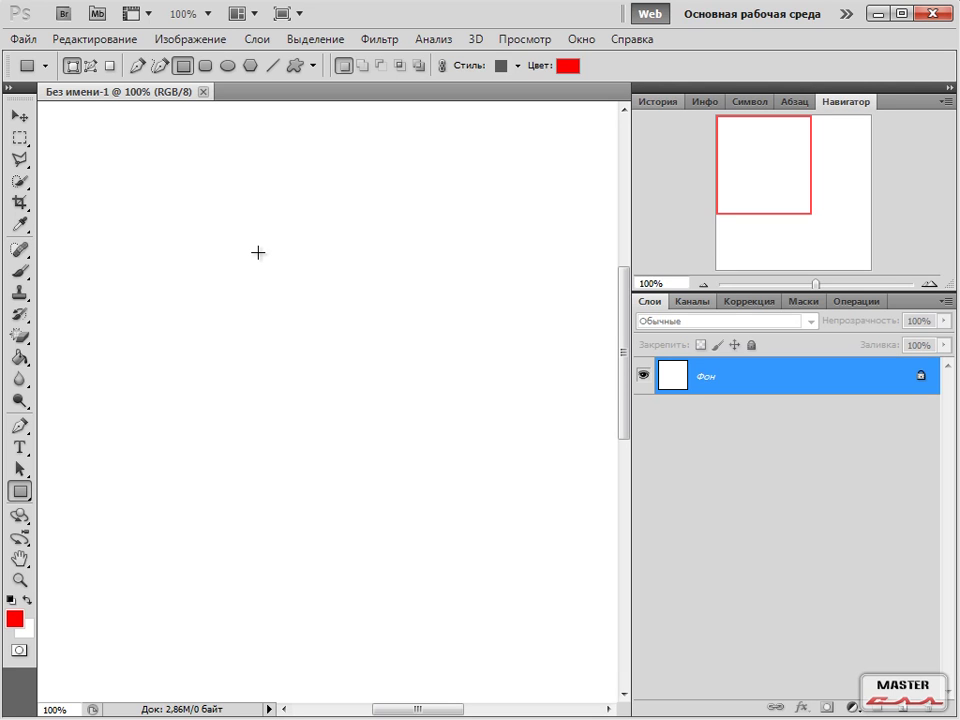
drag(184, 188, 389, 236)
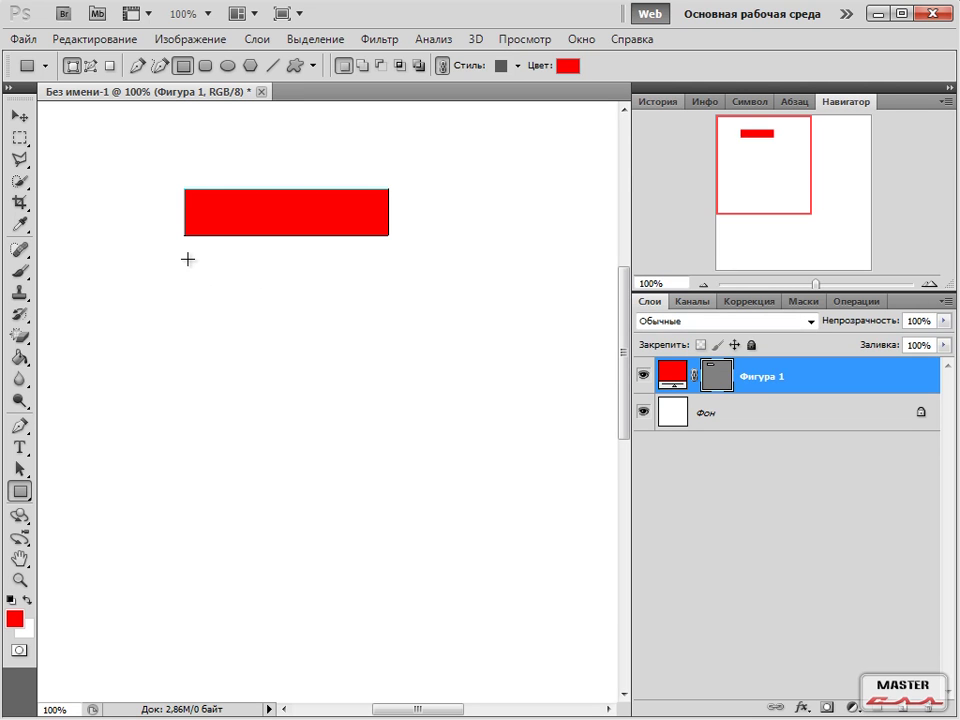
drag(196, 251, 236, 304)
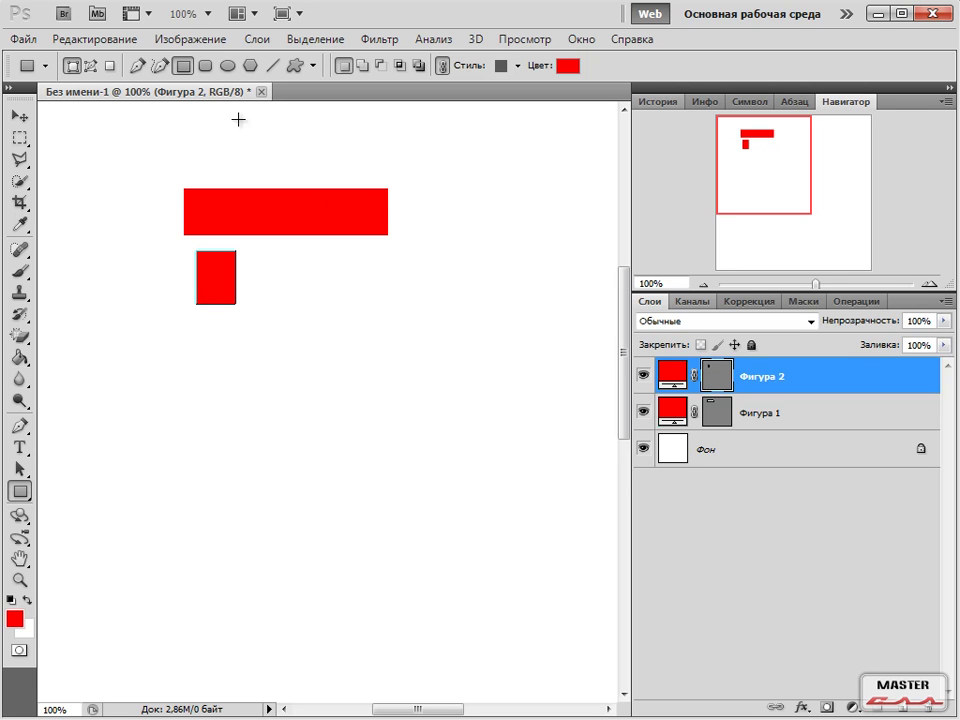
Show the rulers and align the view with the canvas's upper-left corner.
click(151, 16)
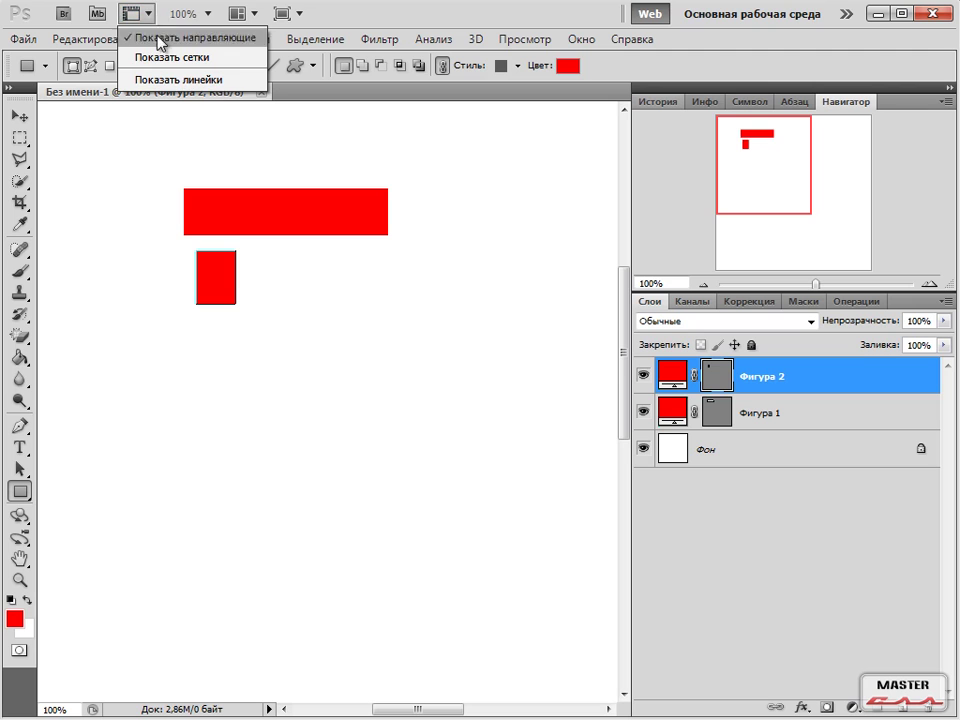
click(171, 79)
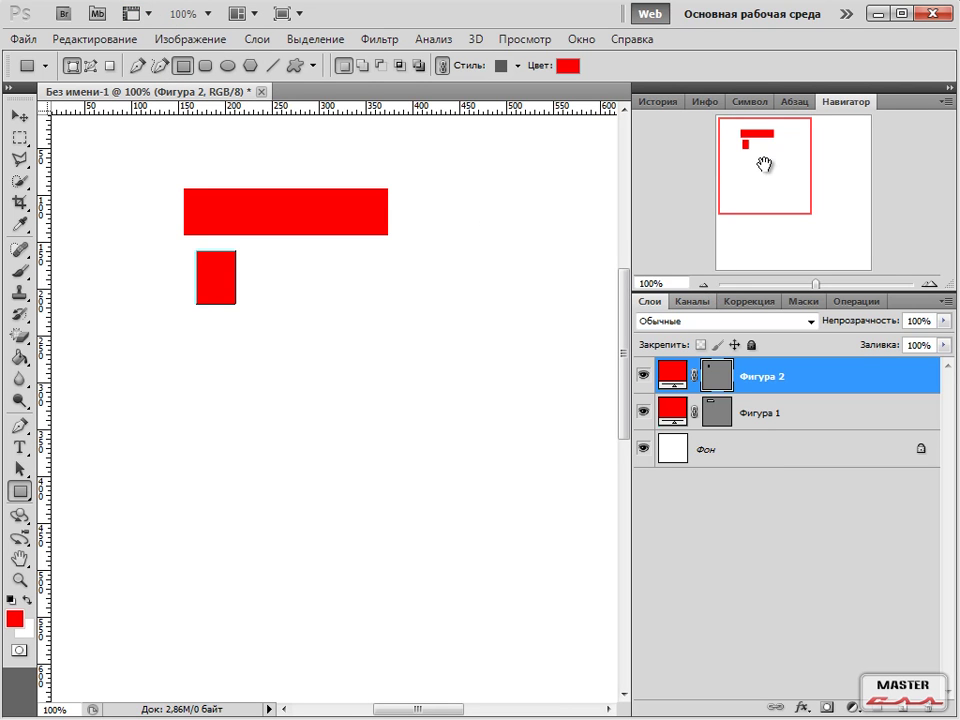
drag(763, 163, 761, 161)
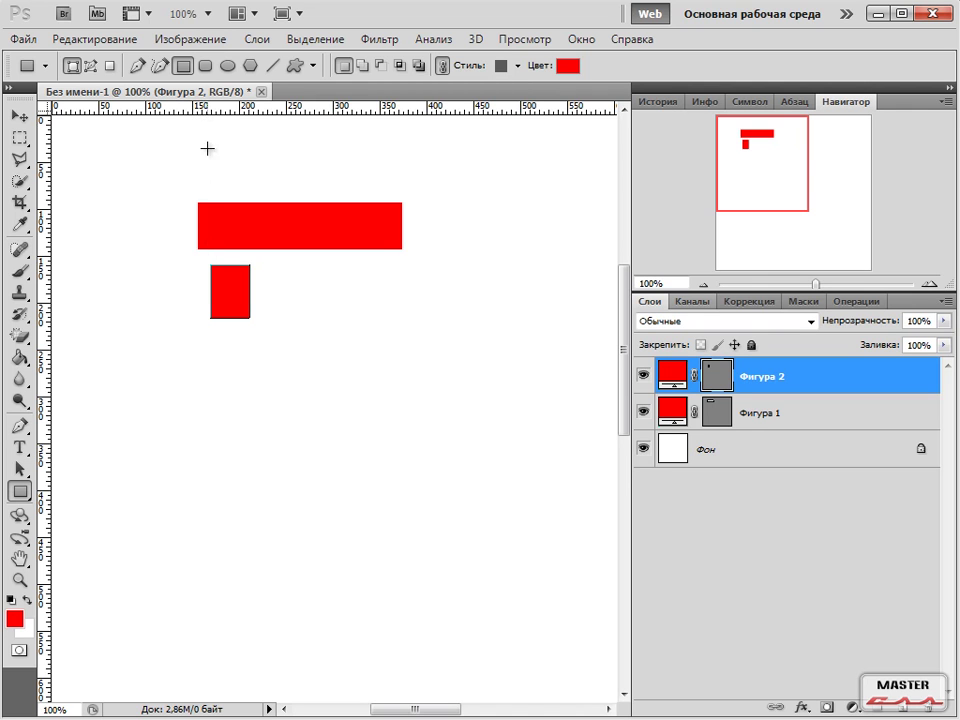
mouse_move(204, 140)
mouse_down()
mouse_move(218, 138)
mouse_move(211, 119)
mouse_move(222, 122)
mouse_up()
key(Escape)
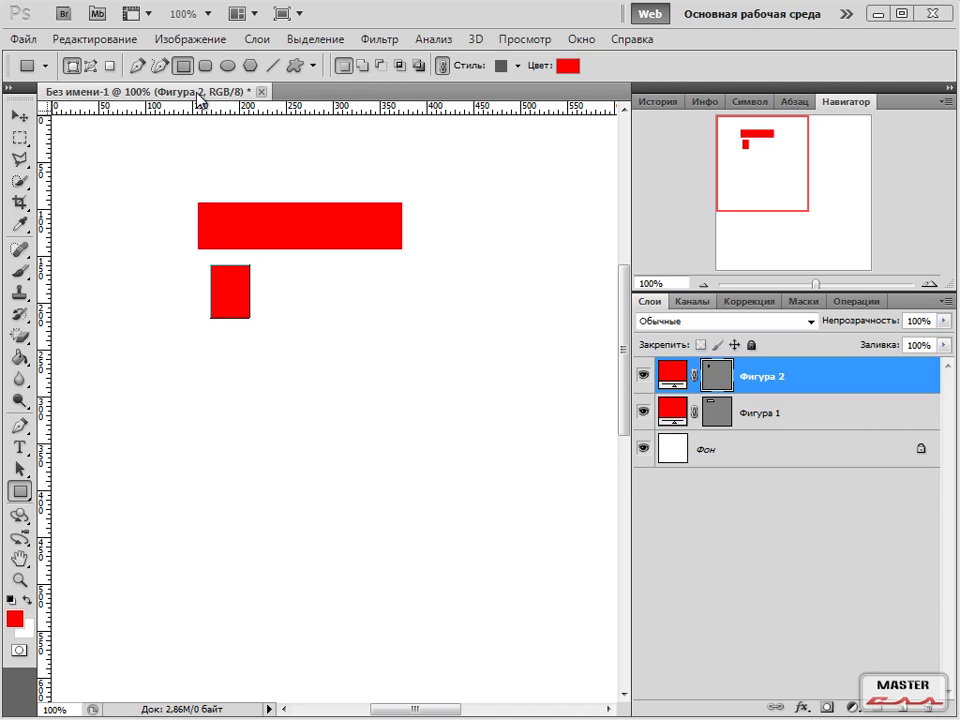
Show the grid over the canvas and toggle its display off and on several times, leaving it on.
click(155, 14)
click(150, 59)
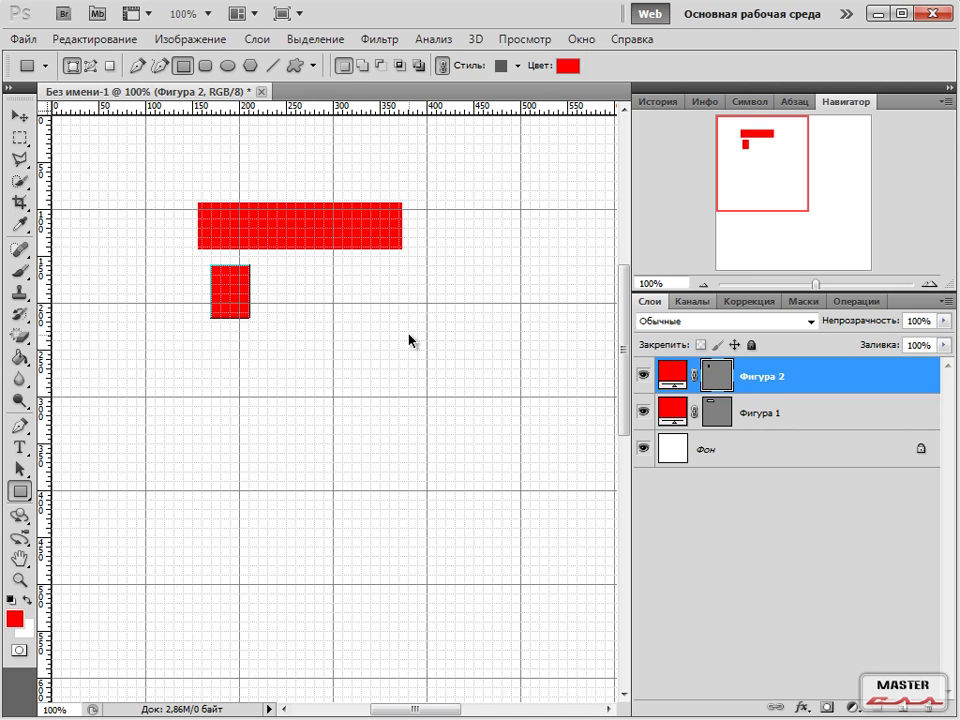
key(ctrl+apostrophe)
key(ctrl+apostrophe)
key(ctrl+apostrophe)
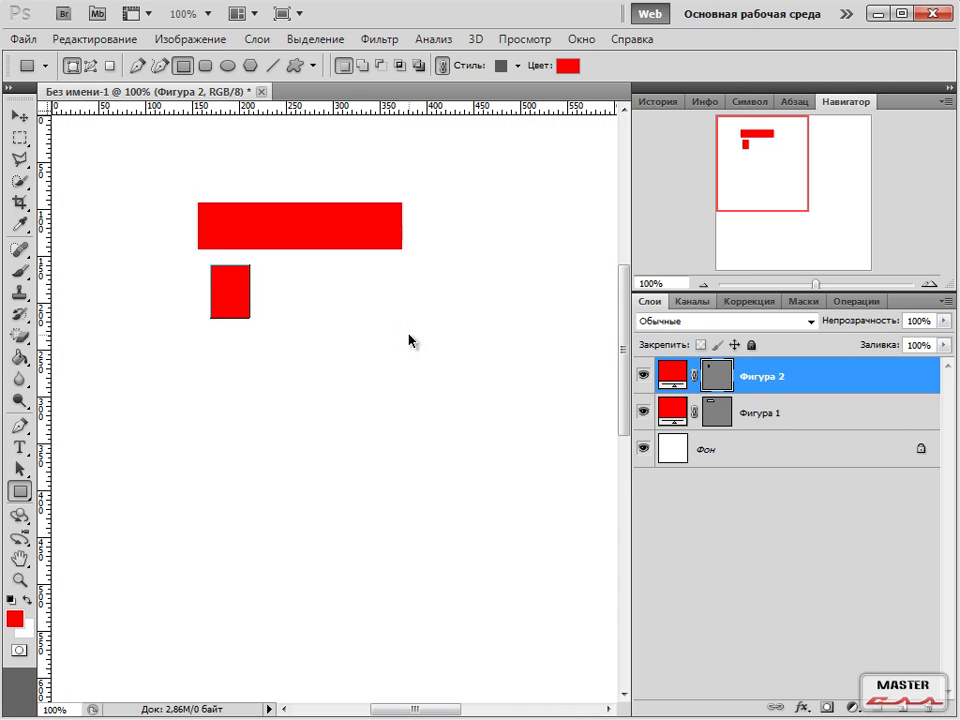
key(ctrl+apostrophe)
key(ctrl+apostrophe)
key(ctrl+apostrophe)
key(ctrl+apostrophe)
key(ctrl+apostrophe)
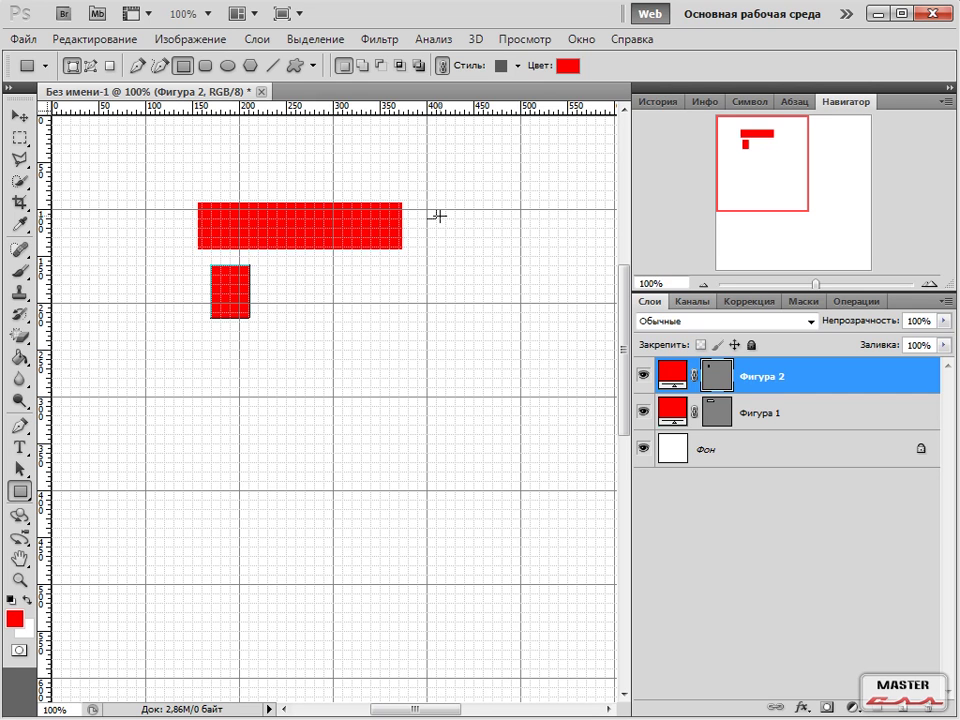
Draw a red rectangle about 100 × 50 px snapped to the grid, starting at 400 px across and 100 px down.
drag(439, 215, 509, 255)
drag(524, 262, 519, 231)
drag(519, 231, 521, 257)
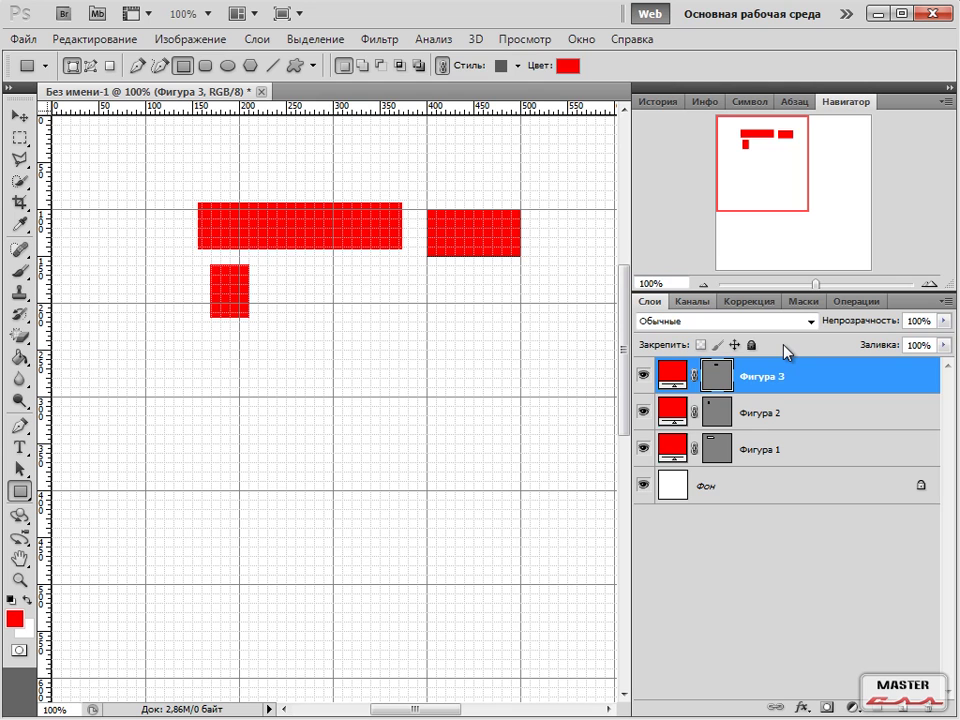
Remove all three red rectangle shape layers from the document.
key(ctrl+alt+z)
key(ctrl+alt+z)
key(ctrl+alt+z)
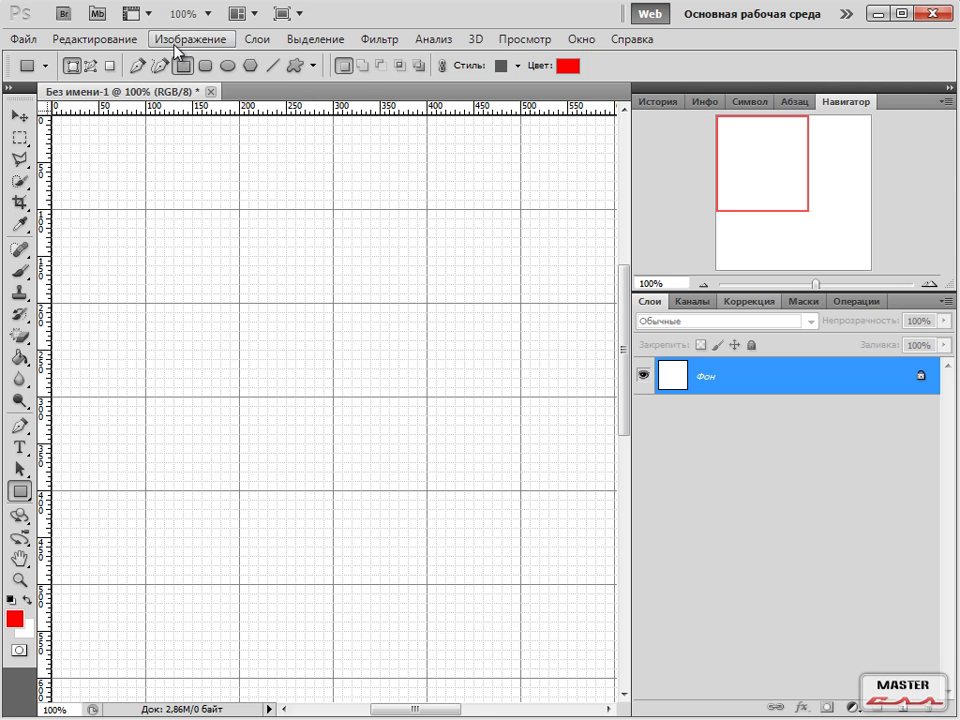
Open the units and rulers preferences and review the units used for rulers and text.
click(92, 40)
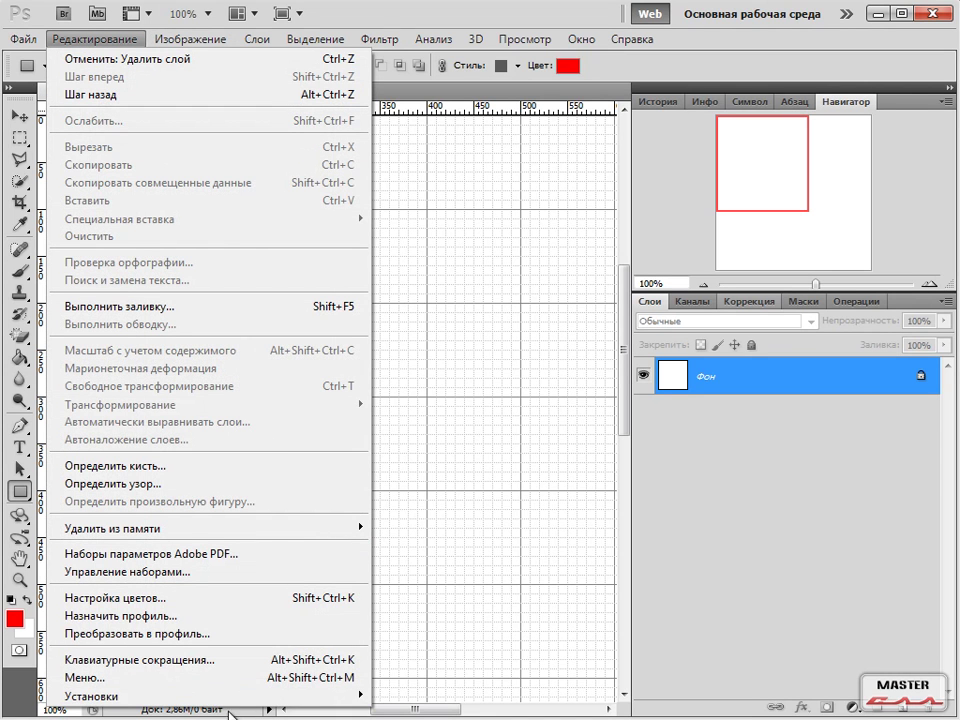
mouse_move(232, 700)
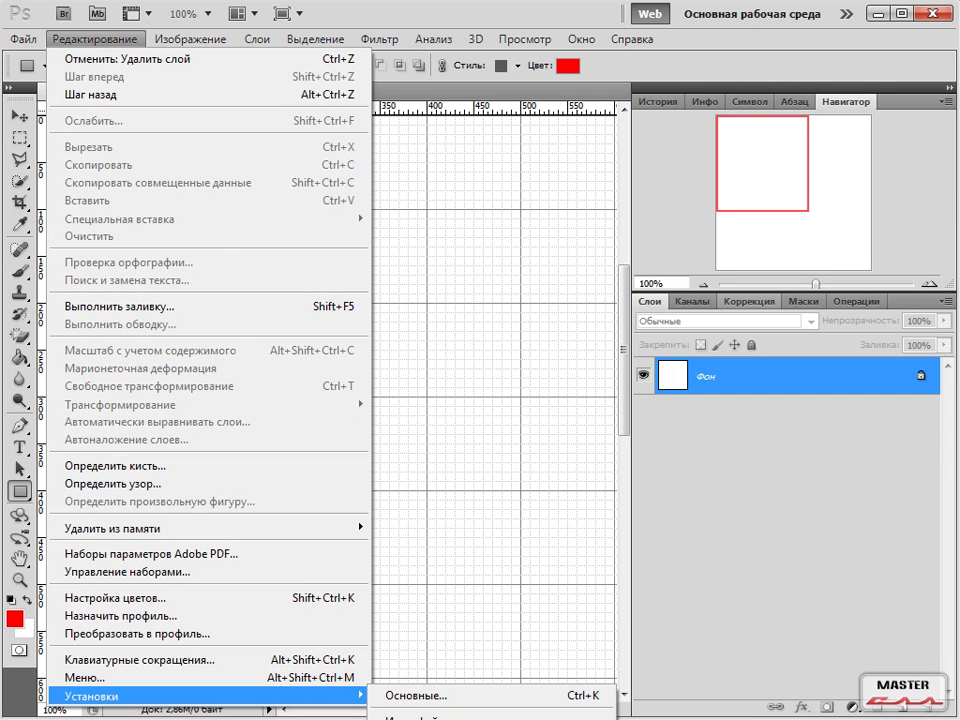
click(440, 719)
key(i)
drag(440, 520, 428, 69)
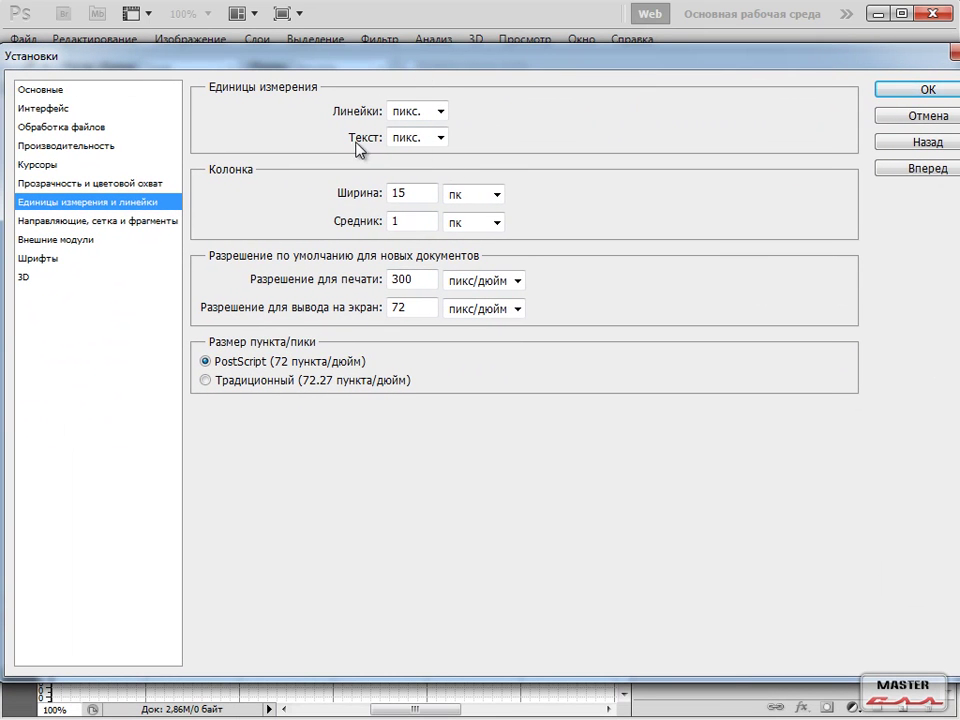
mouse_move(256, 113)
mouse_down()
mouse_move(331, 100)
mouse_move(316, 100)
mouse_move(332, 107)
mouse_move(287, 138)
mouse_move(318, 111)
mouse_up()
mouse_move(248, 141)
mouse_down()
mouse_move(328, 133)
mouse_move(309, 146)
mouse_up()
key(Escape)
Check the unit choices for column width and gutter, and accept the preferences without changing them.
click(497, 194)
click(495, 222)
click(495, 222)
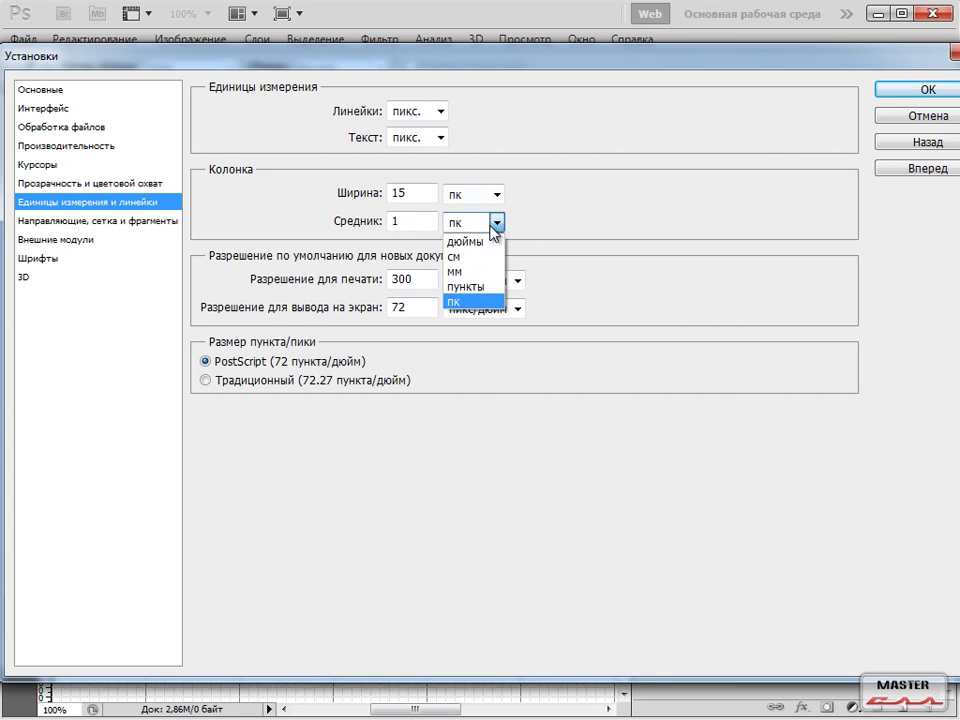
click(561, 186)
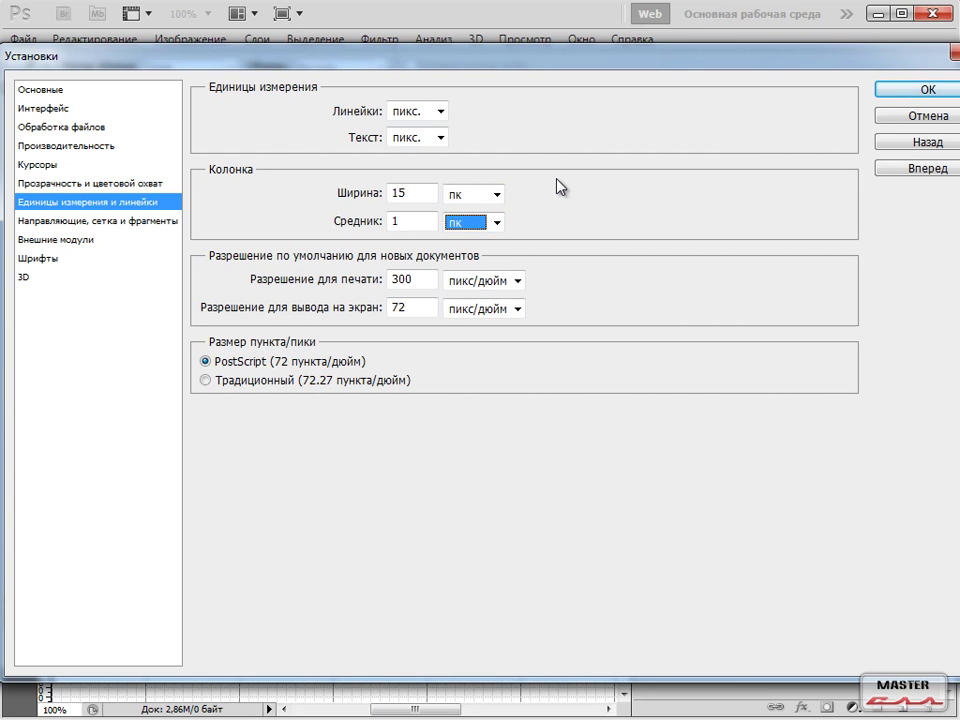
mouse_move(619, 59)
mouse_down()
mouse_move(650, 62)
mouse_move(637, 66)
mouse_up()
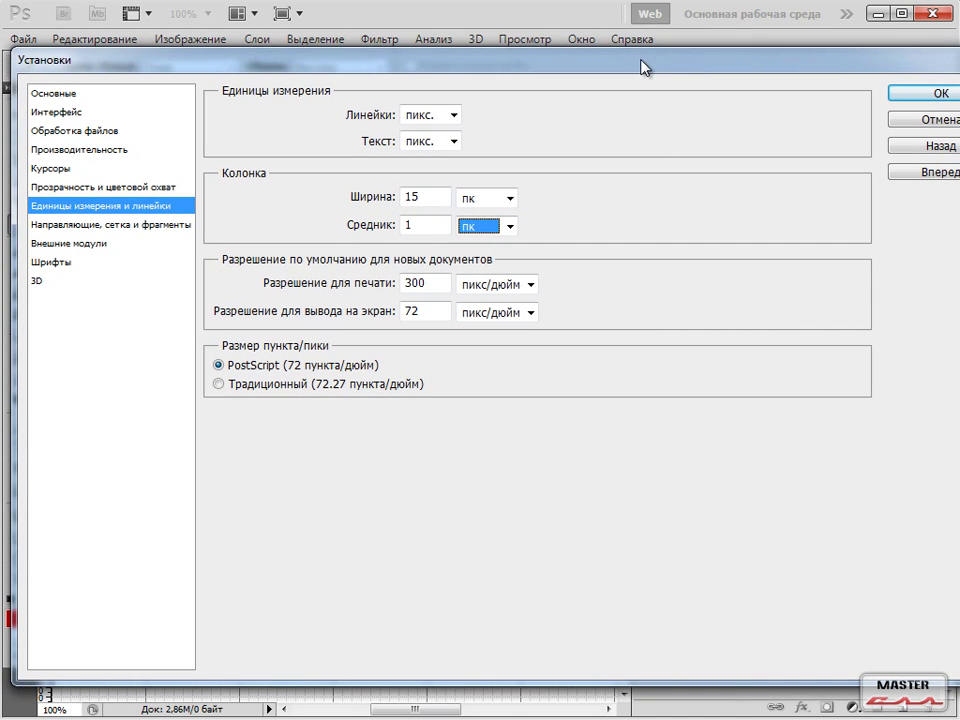
click(938, 96)
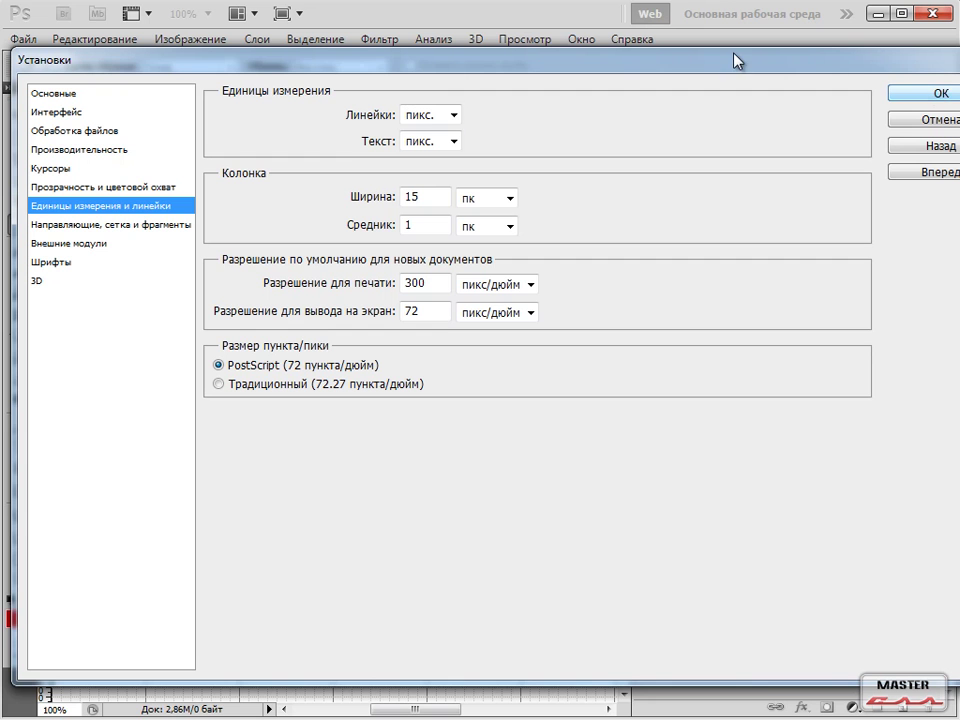
click(510, 199)
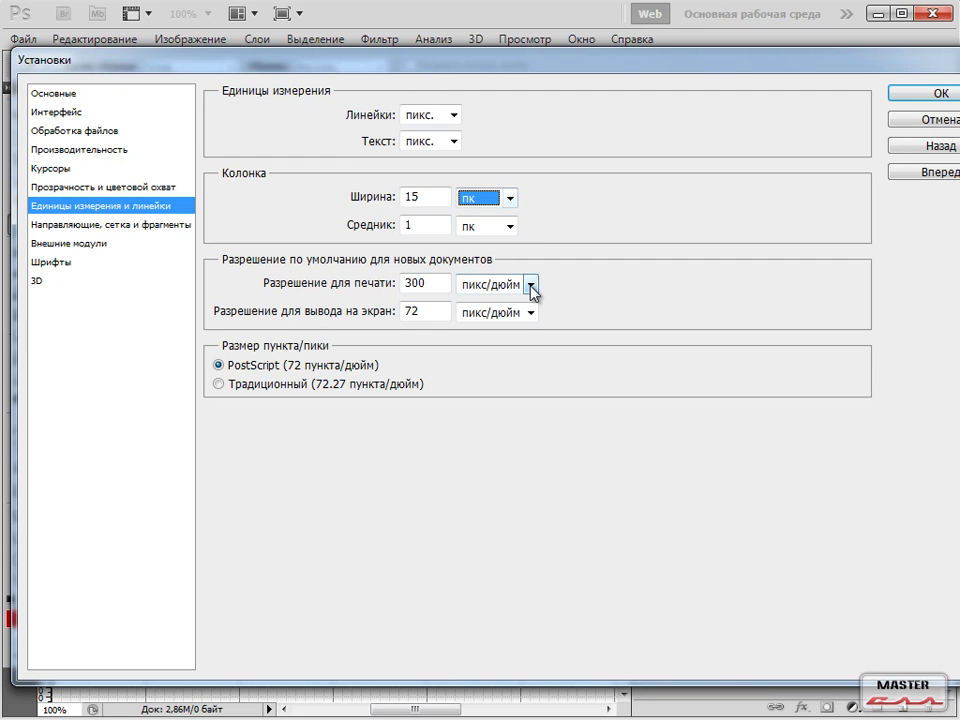
click(943, 95)
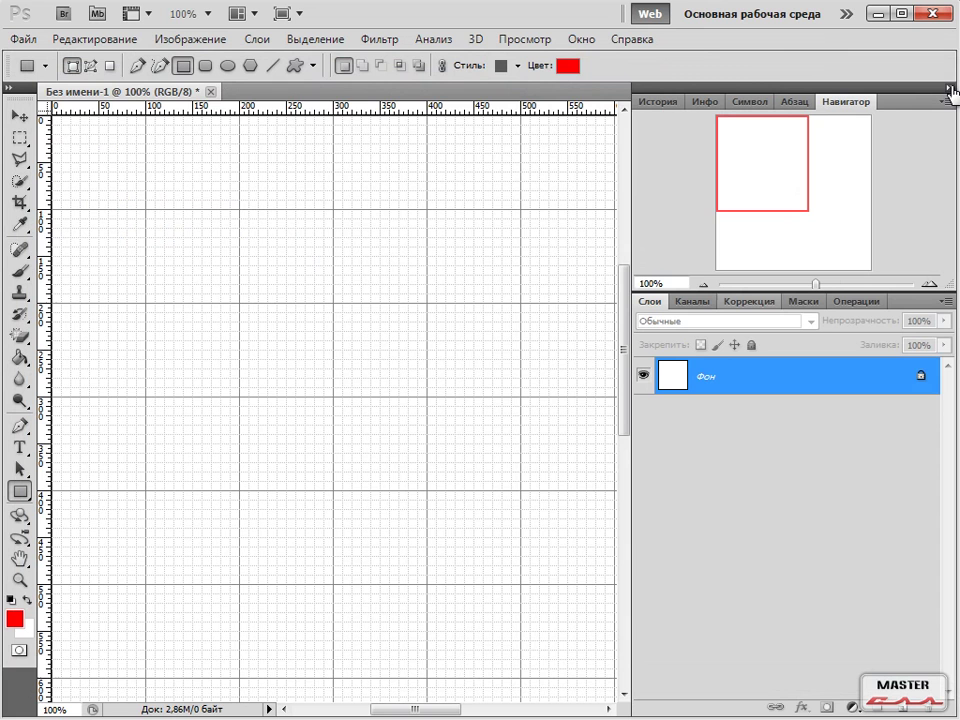
Open the guides, grid and slices preferences and review the grid's colour and style settings.
click(88, 39)
mouse_move(229, 700)
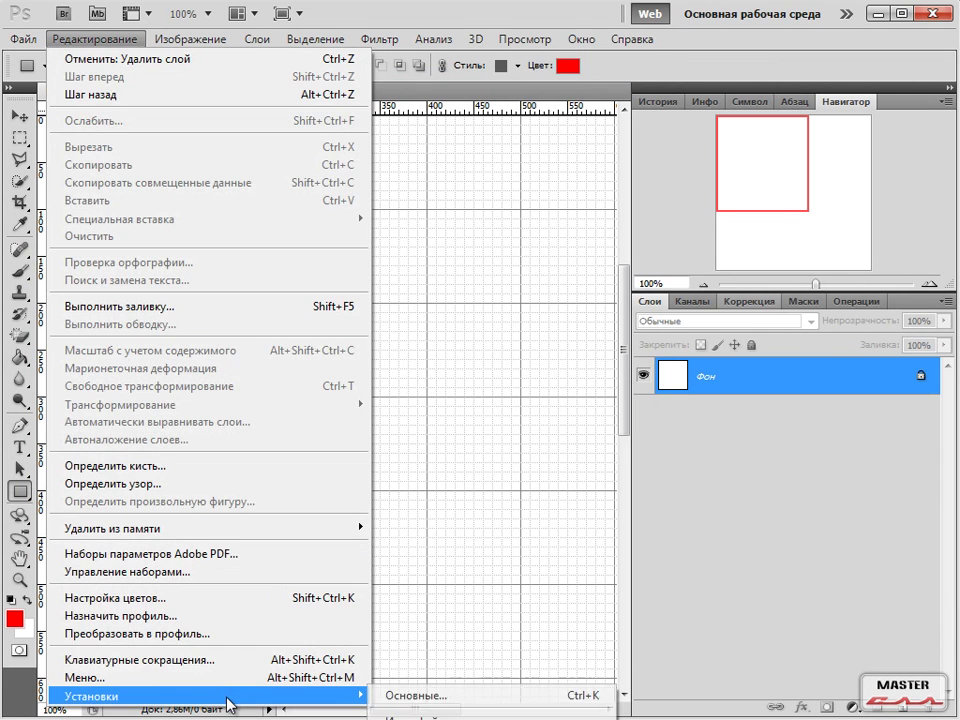
click(421, 698)
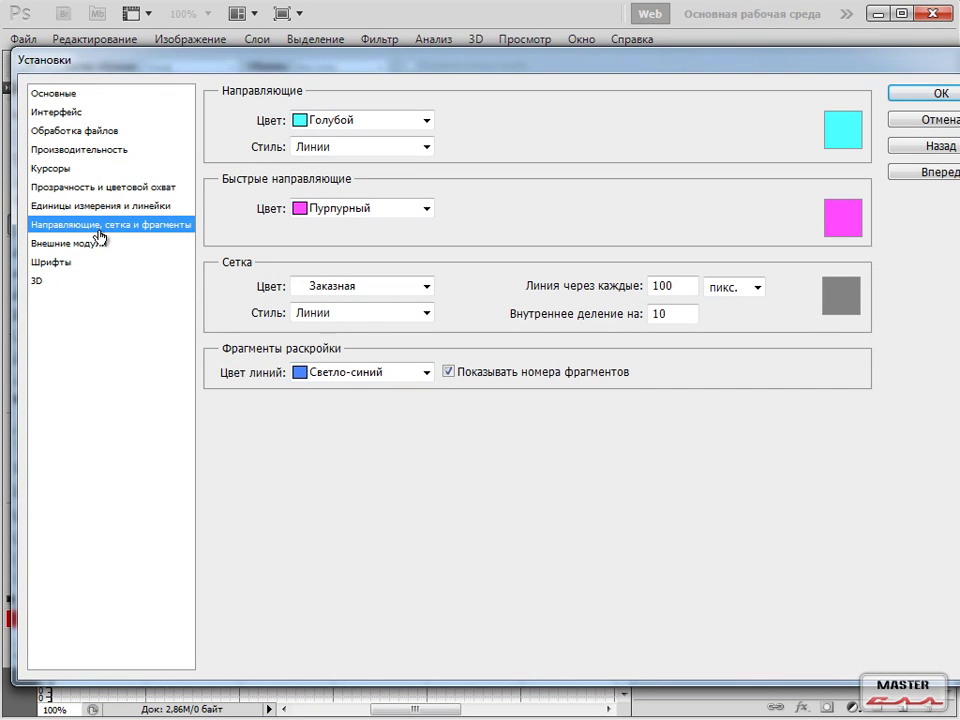
mouse_move(214, 252)
mouse_down()
mouse_move(208, 343)
mouse_move(235, 342)
mouse_up()
key(e)
drag(207, 289, 245, 287)
drag(195, 314, 232, 319)
key(e)
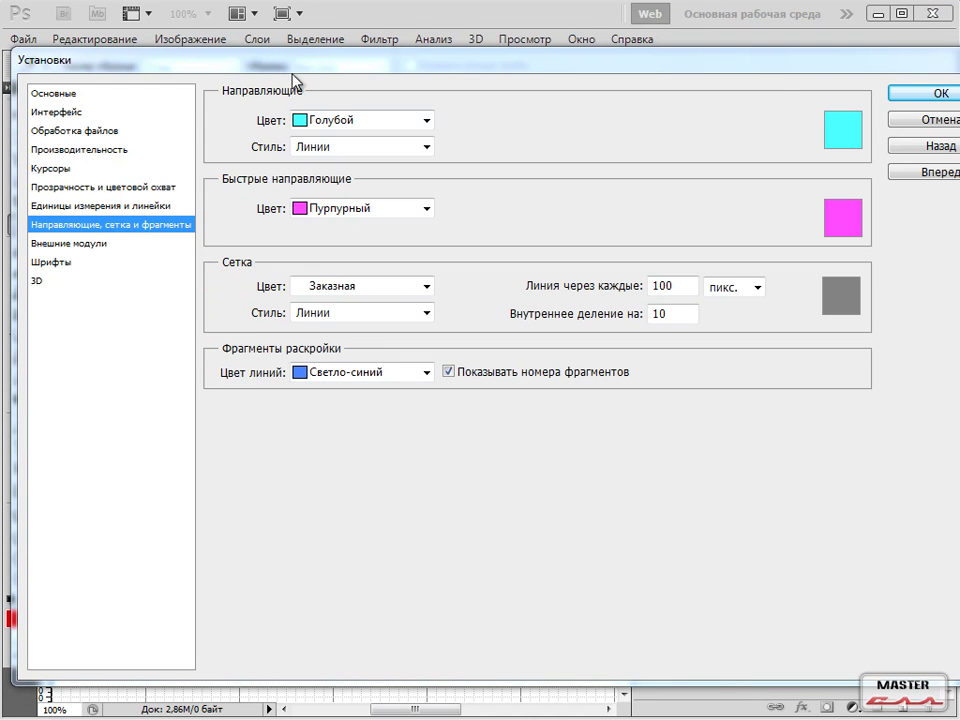
key(Escape)
Look through the grid colour choices and sample the canvas's white as the custom guide colour.
mouse_move(285, 67)
mouse_down()
mouse_move(483, 84)
mouse_move(540, 69)
mouse_up()
click(662, 289)
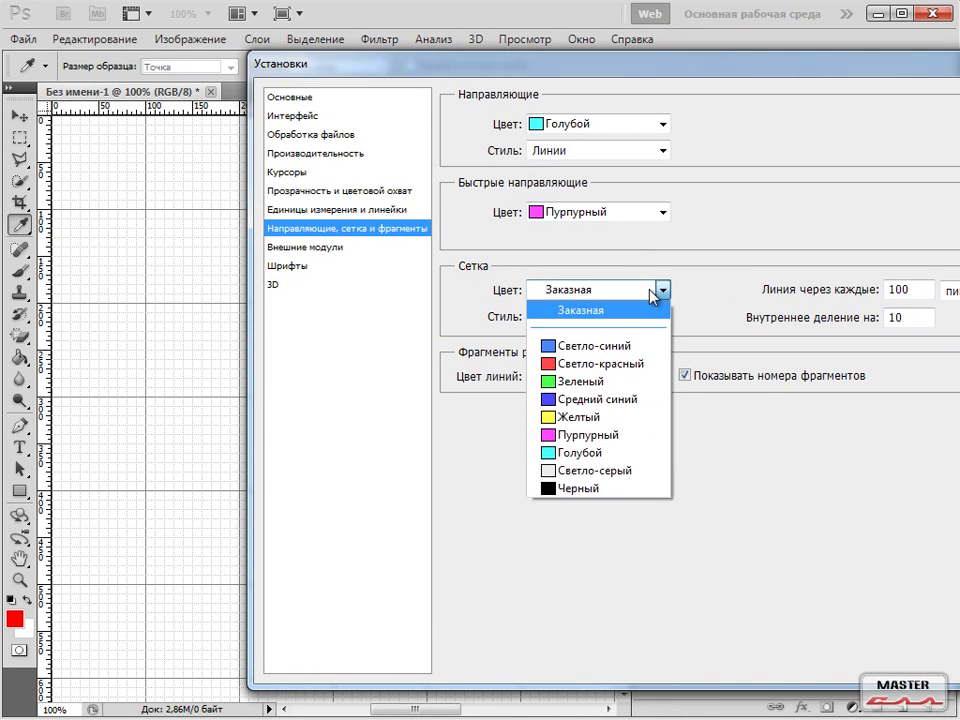
click(727, 247)
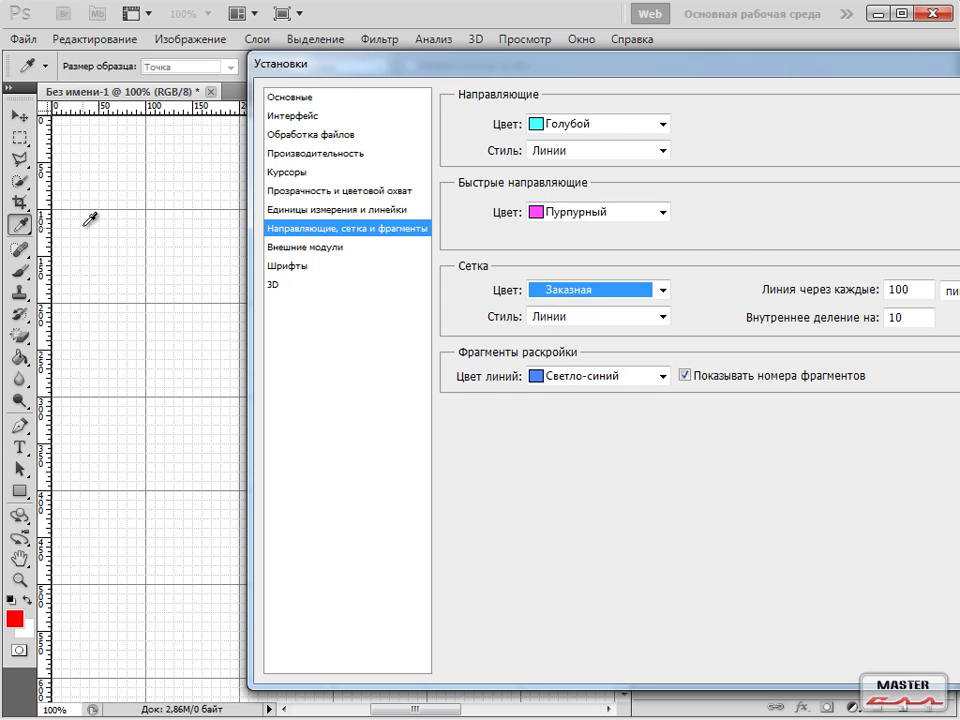
click(118, 252)
mouse_move(101, 252)
mouse_down()
mouse_move(123, 298)
mouse_move(185, 232)
mouse_up()
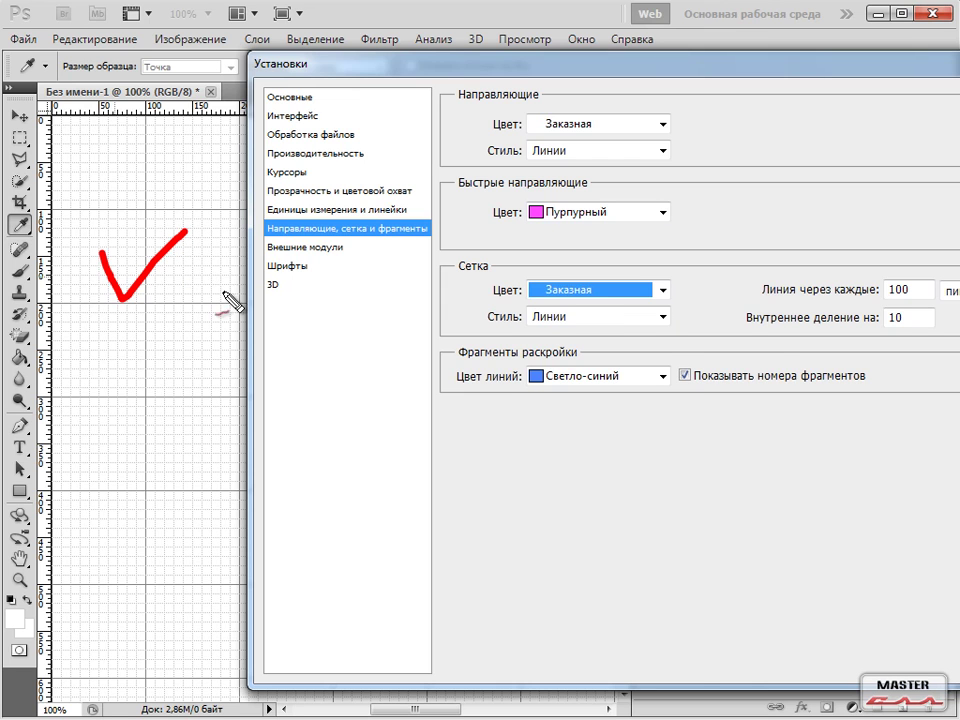
key(Escape)
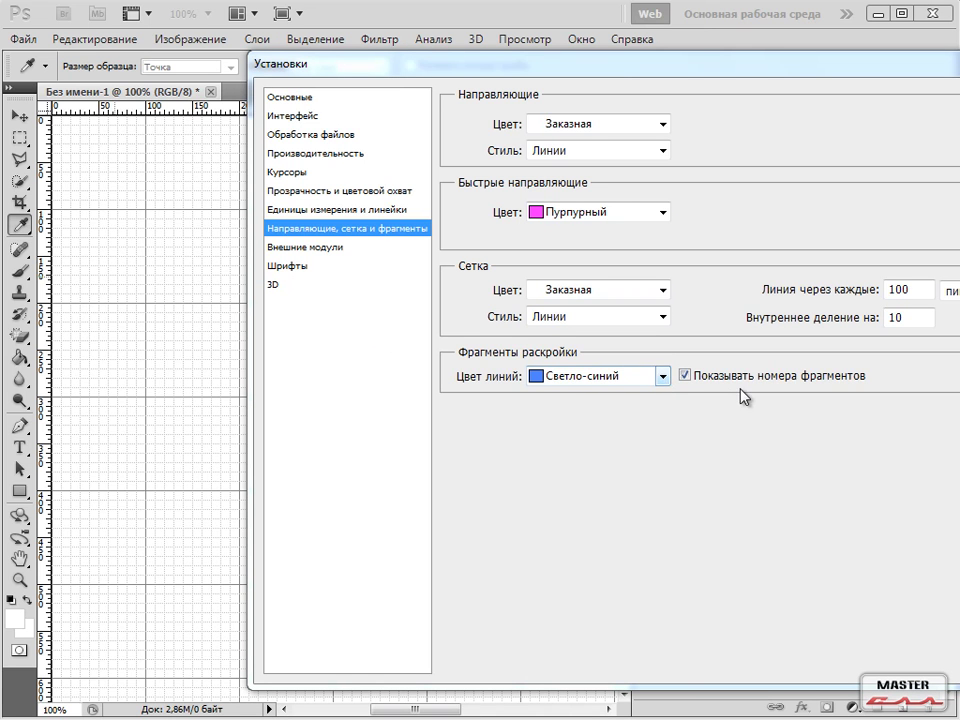
Try inches, centimetres and millimetres as the unit for the grid's line spacing, and set it back to pixels.
drag(621, 71, 360, 228)
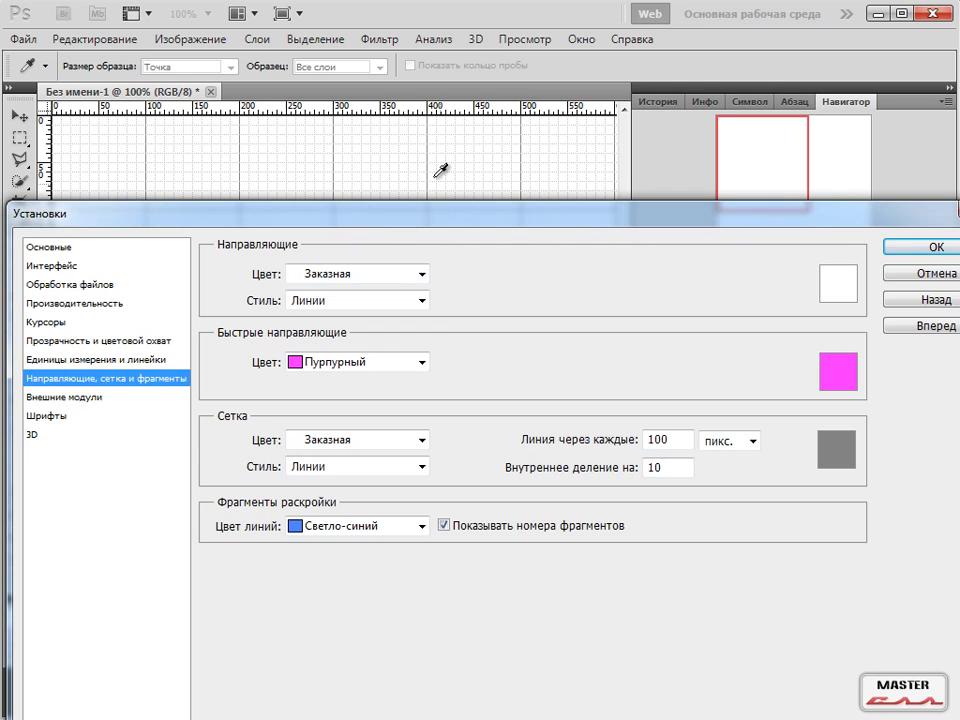
drag(474, 224, 371, 296)
click(660, 515)
click(643, 545)
click(658, 514)
click(665, 563)
click(660, 515)
click(643, 578)
click(658, 515)
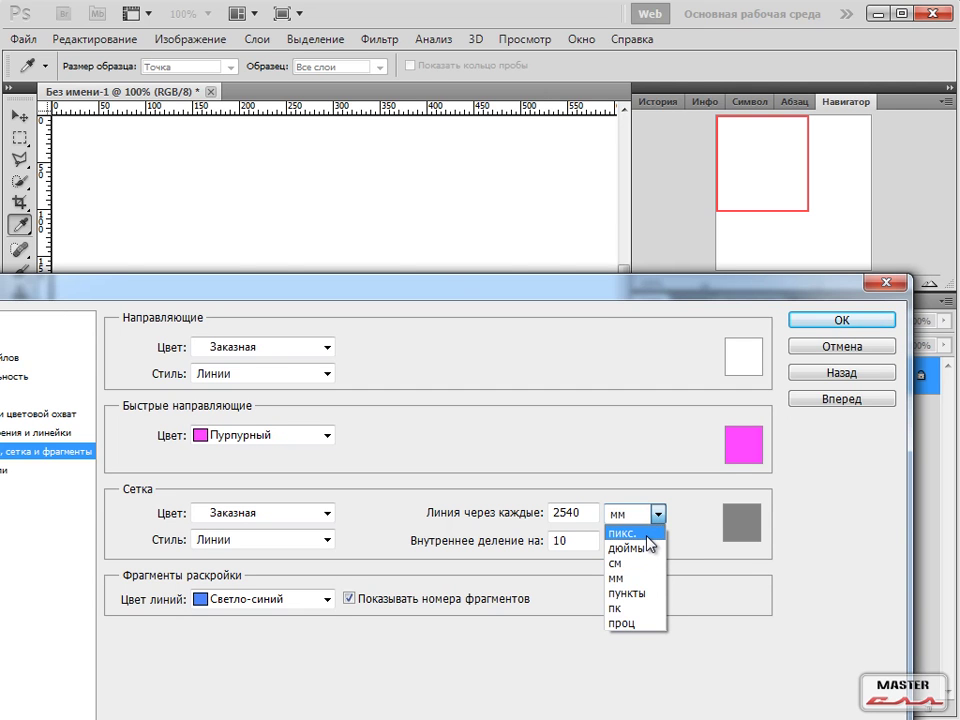
click(625, 533)
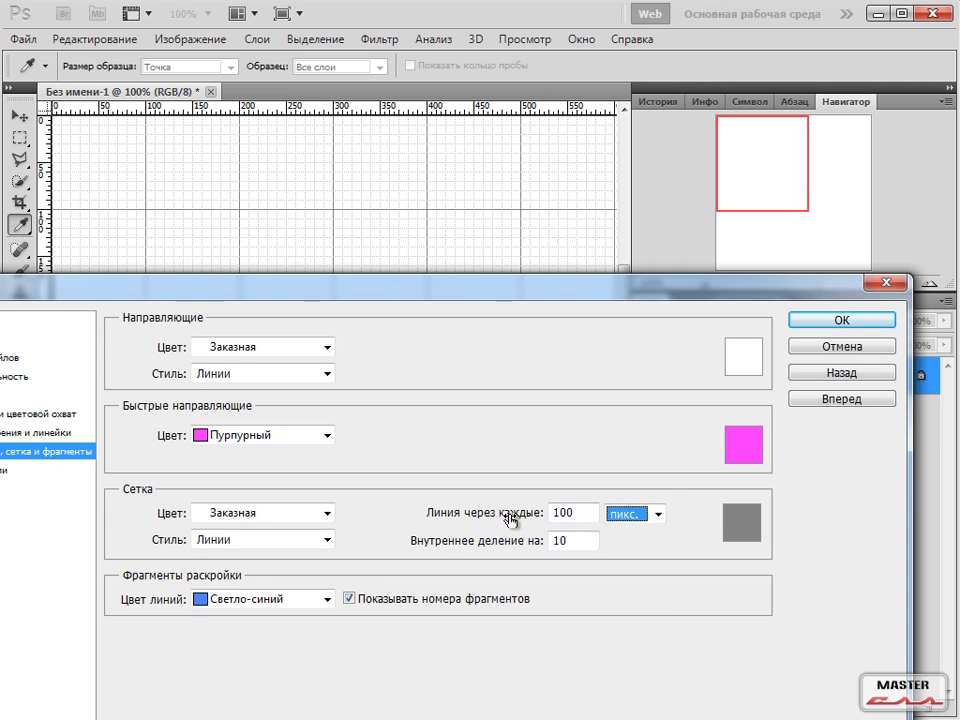
Review the grid's line spacing value and uncover the canvas to compare it with the main grid lines.
double_click(572, 513)
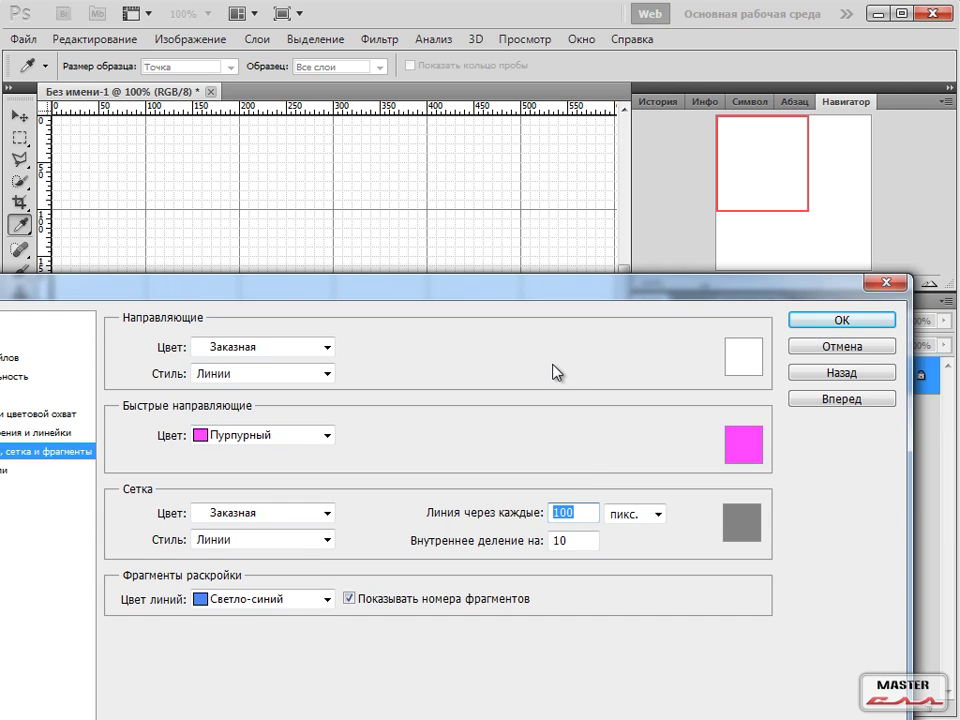
click(584, 512)
drag(531, 313, 553, 551)
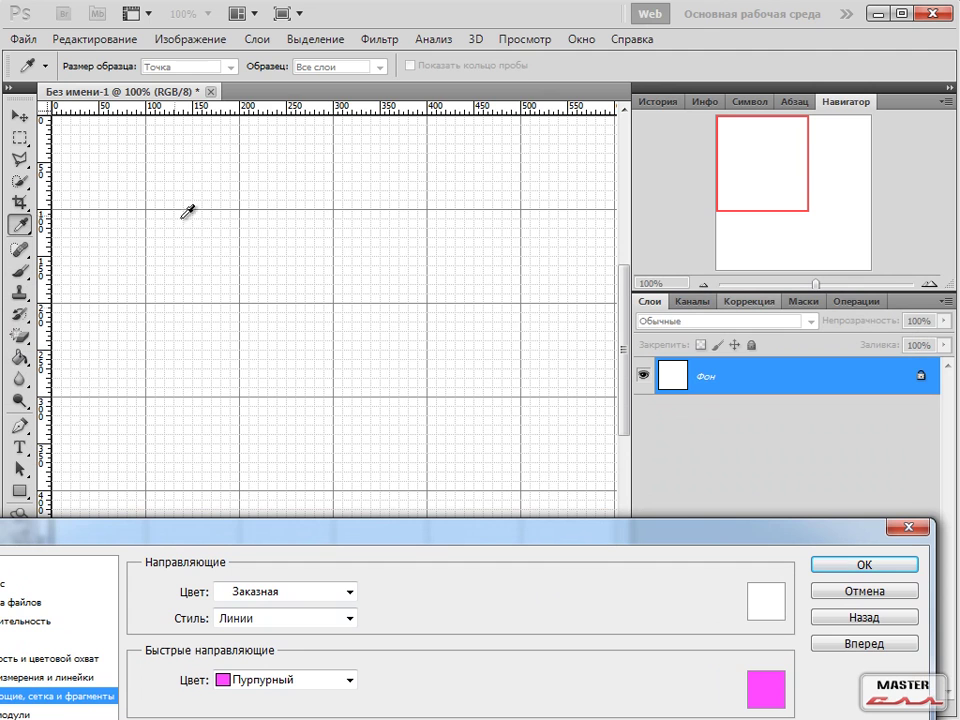
drag(155, 125, 155, 392)
drag(241, 137, 244, 418)
drag(338, 143, 337, 423)
drag(135, 225, 522, 215)
drag(103, 292, 530, 292)
drag(150, 398, 528, 398)
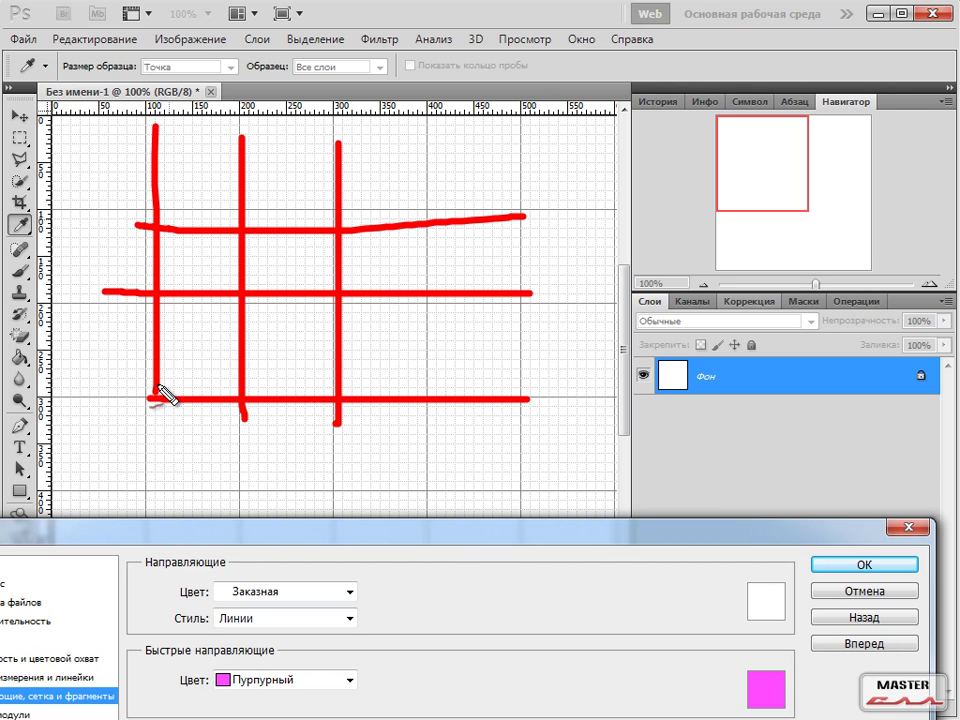
key(Escape)
Review the grid's subdivision value and uncover the canvas to compare it with the inner grid lines.
drag(499, 544, 507, 386)
click(611, 628)
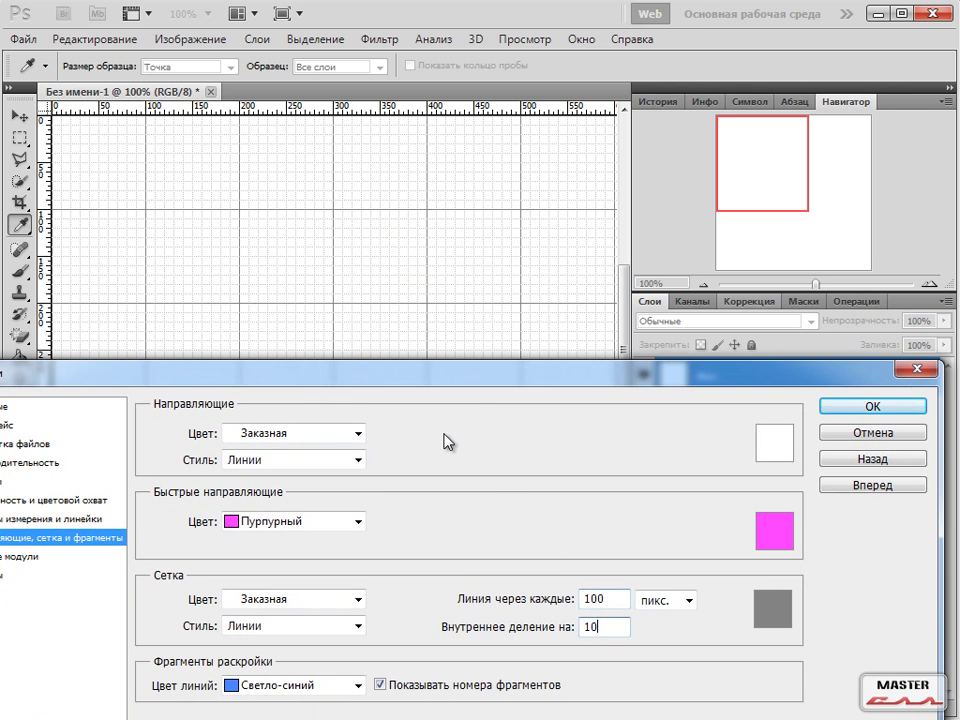
drag(432, 390, 451, 507)
mouse_move(254, 131)
mouse_down()
mouse_move(268, 118)
mouse_move(255, 207)
mouse_move(240, 208)
mouse_move(240, 235)
mouse_move(252, 229)
mouse_up()
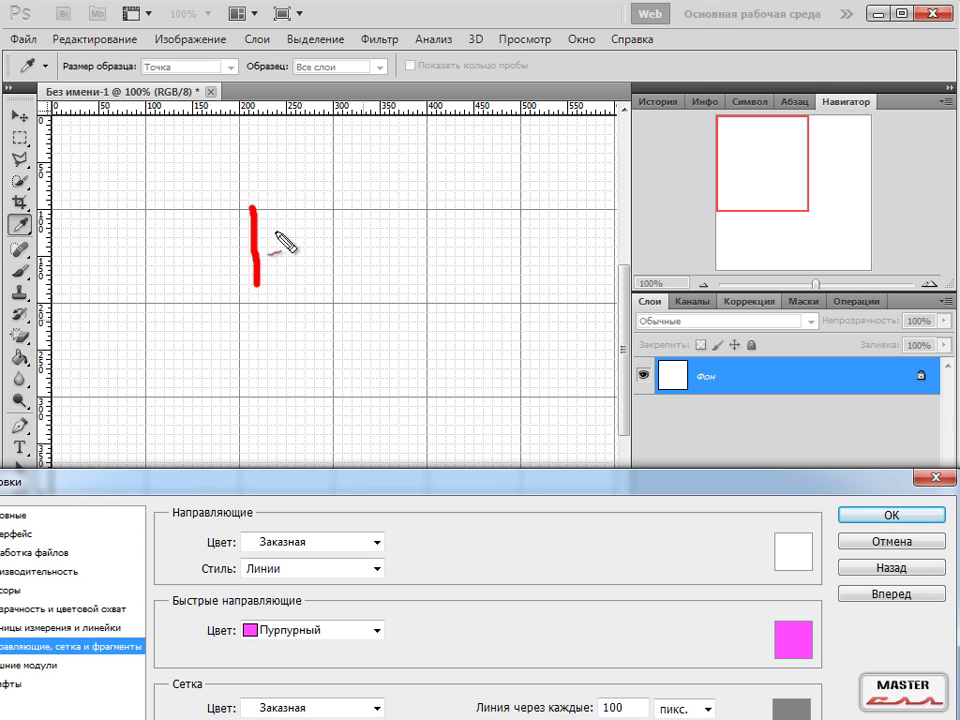
key(Escape)
drag(324, 244, 337, 240)
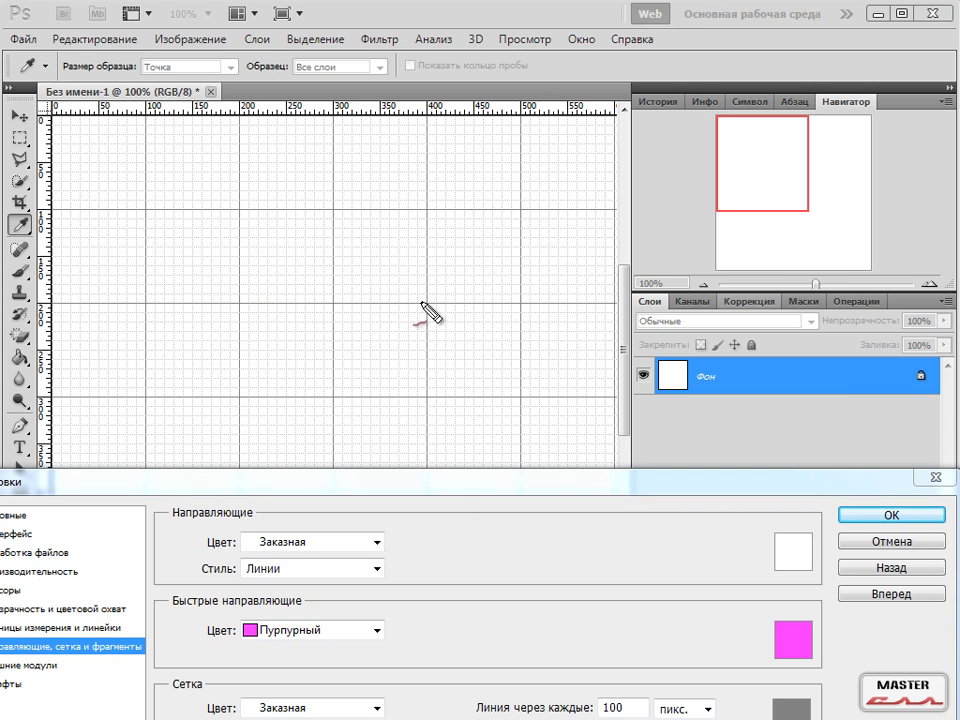
Accept the guides, grid and slices preferences.
drag(452, 478, 435, 276)
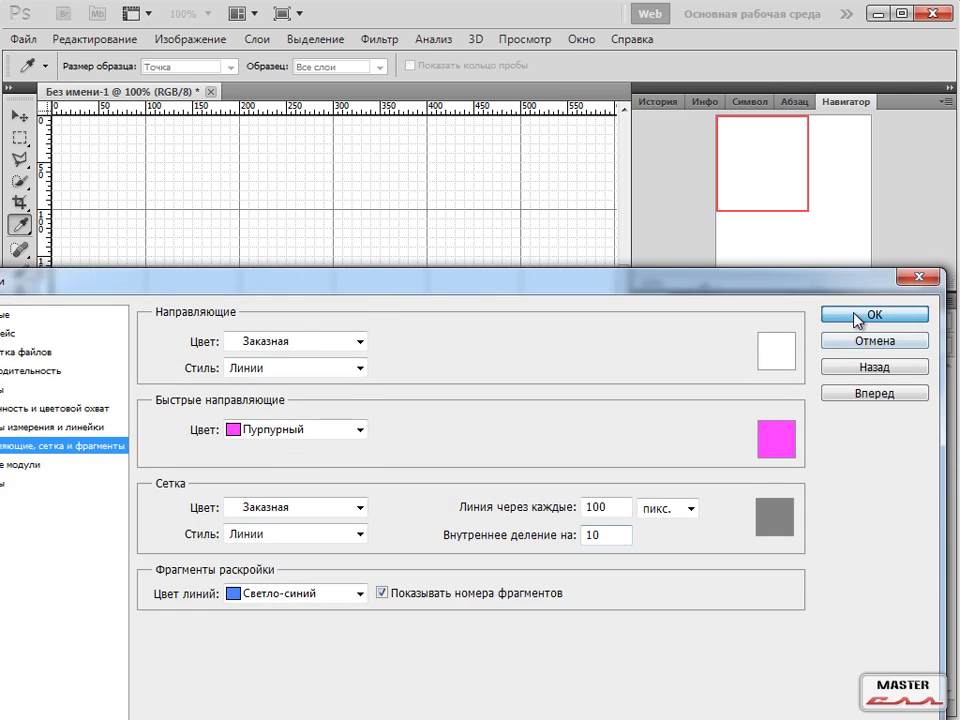
click(853, 315)
Draw a trial rectangle snapped to the grid, about 200 px wide and 30 px high, and delete it.
key(u)
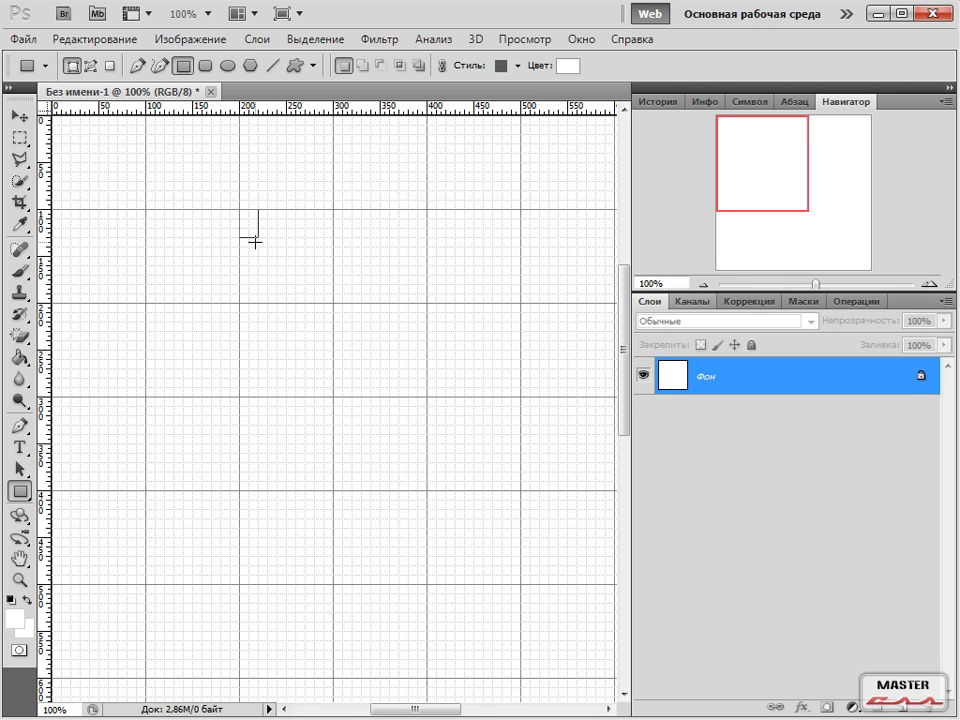
drag(255, 242, 428, 238)
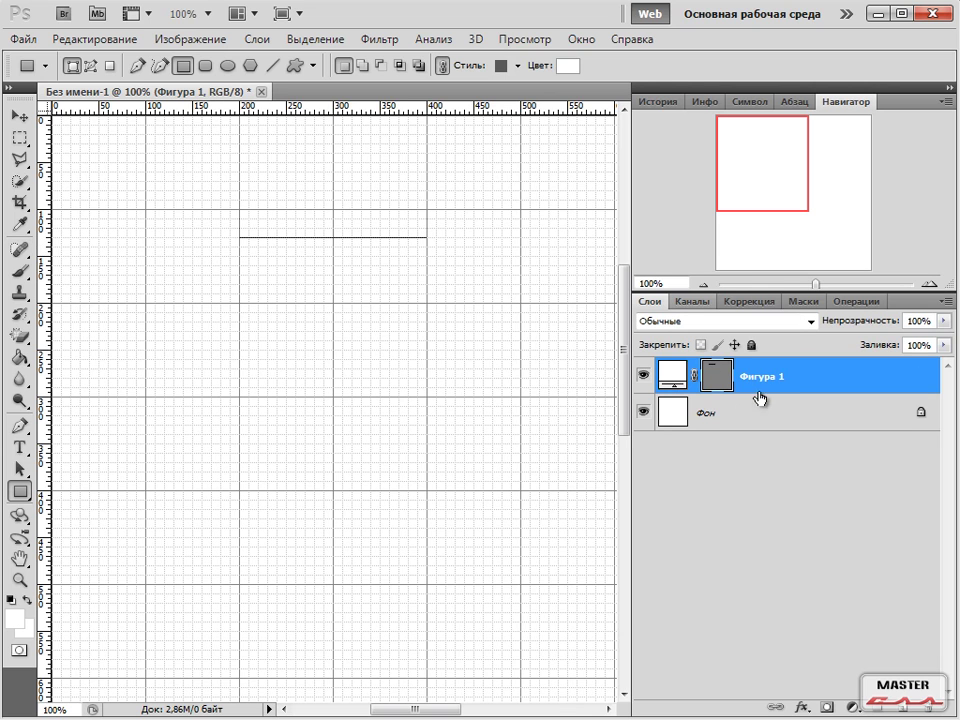
key(Delete)
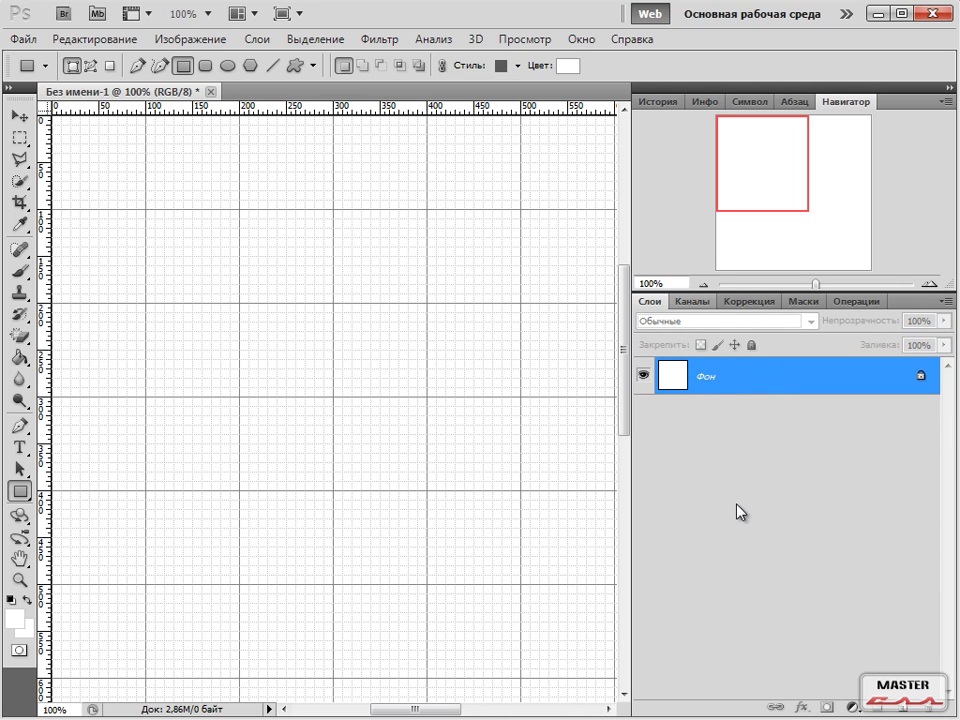
Show the Info panel with the pointer's colour values, coordinates and shape dimensions.
click(706, 102)
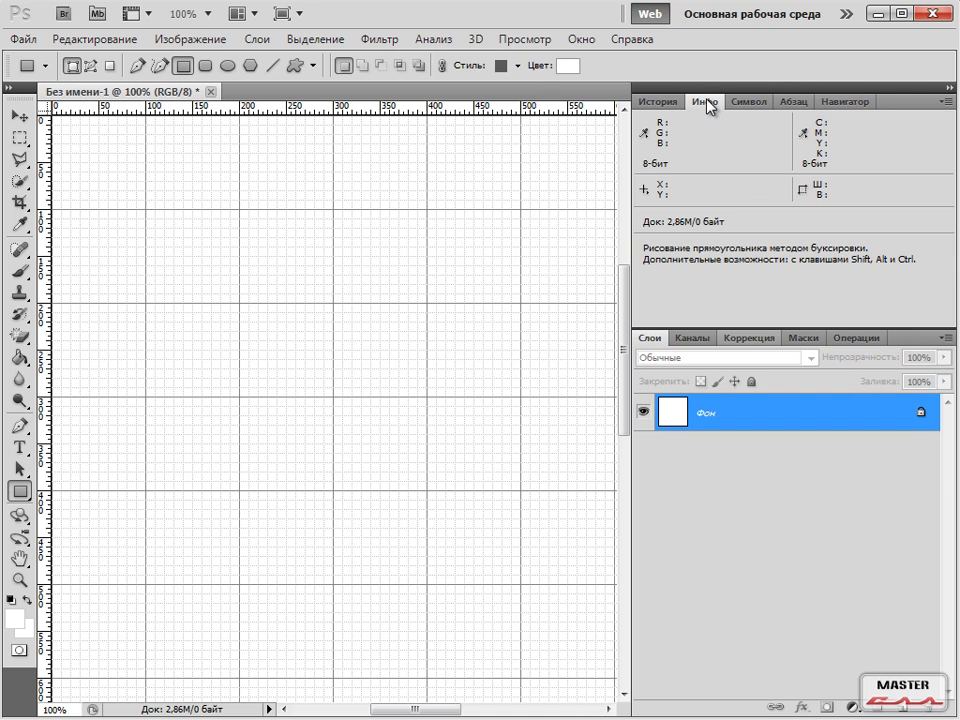
mouse_move(660, 132)
mouse_down()
mouse_move(636, 146)
mouse_move(643, 168)
mouse_move(778, 167)
mouse_move(792, 118)
mouse_up()
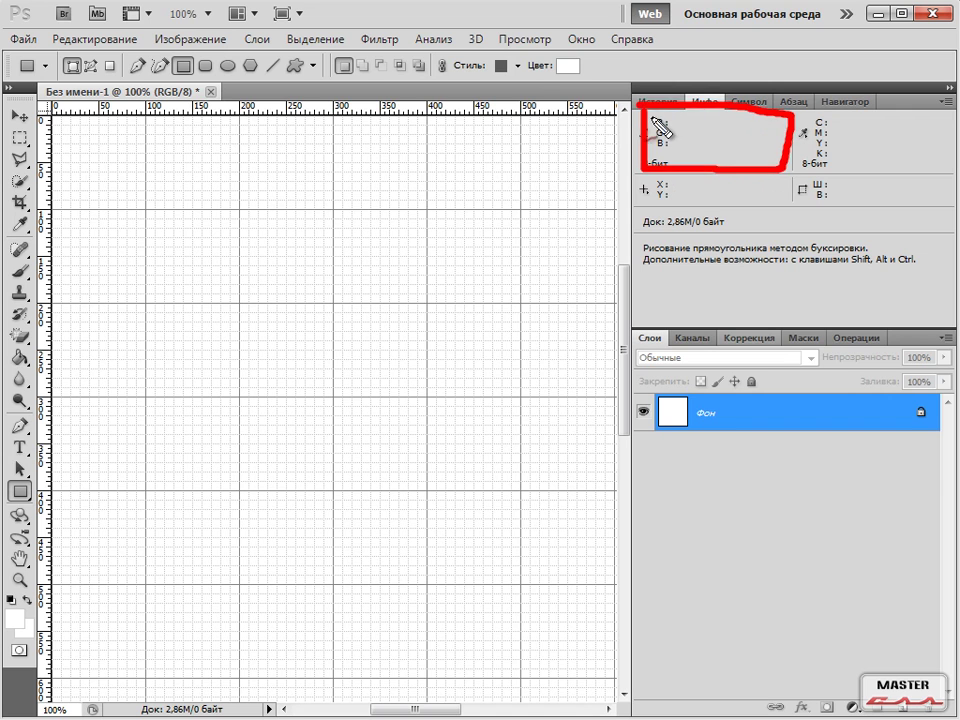
key(Escape)
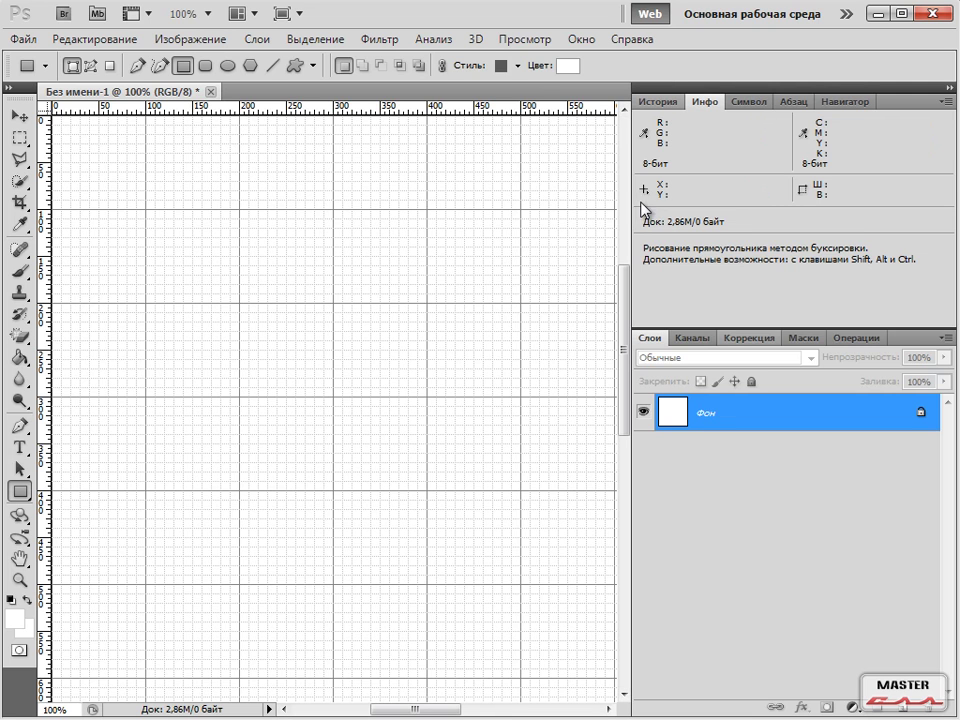
drag(627, 200, 657, 204)
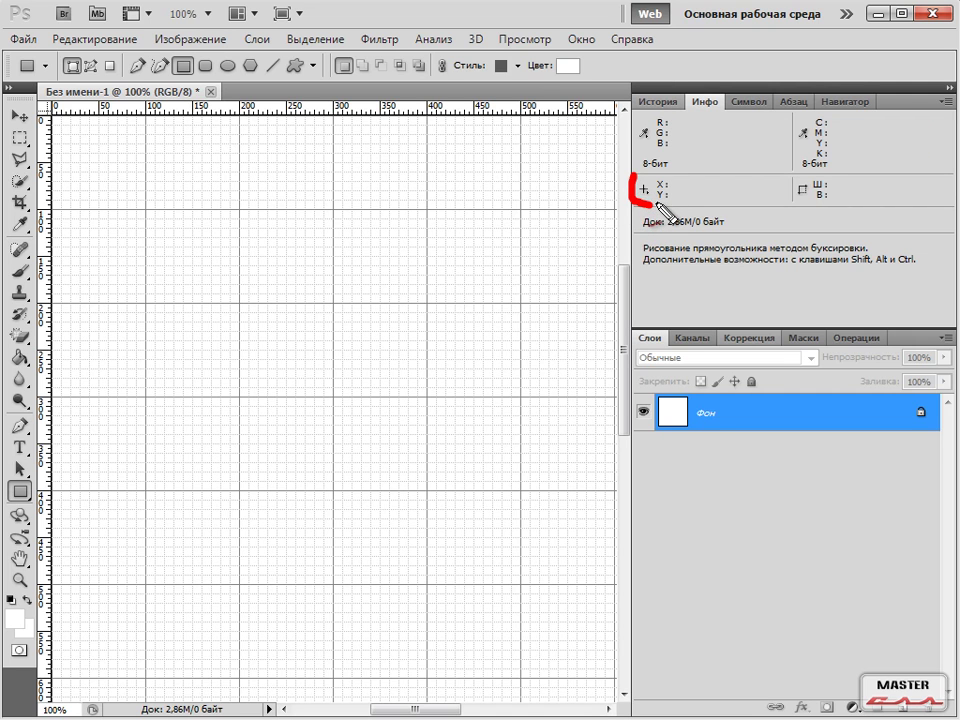
drag(78, 151, 90, 146)
key(Escape)
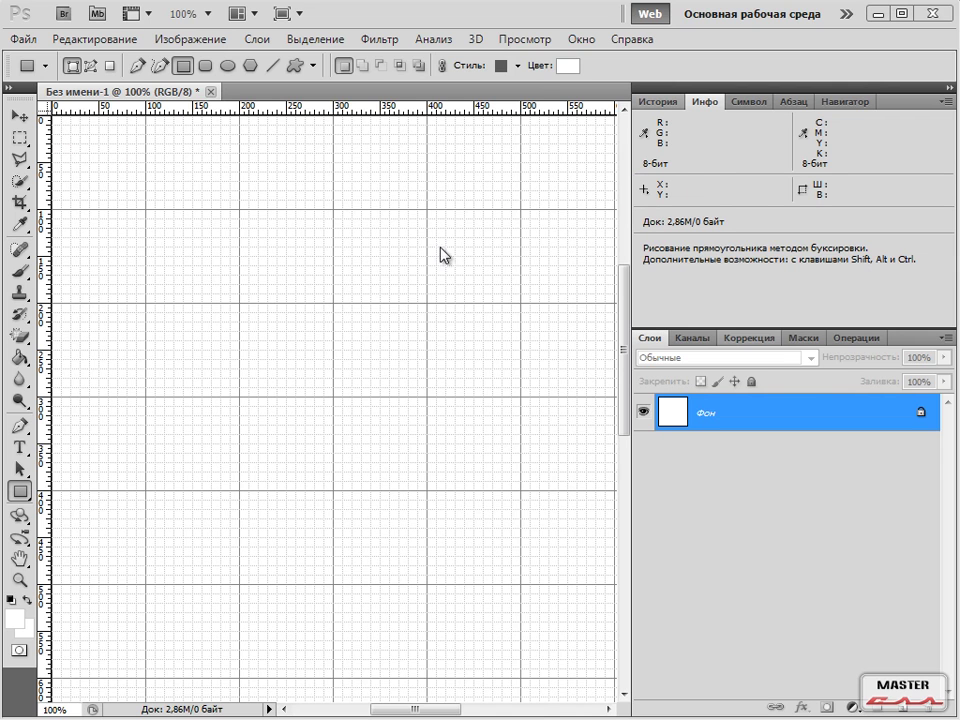
key(ctrl+2)
mouse_move(66, 130)
mouse_down()
mouse_move(585, 134)
mouse_move(550, 172)
mouse_up()
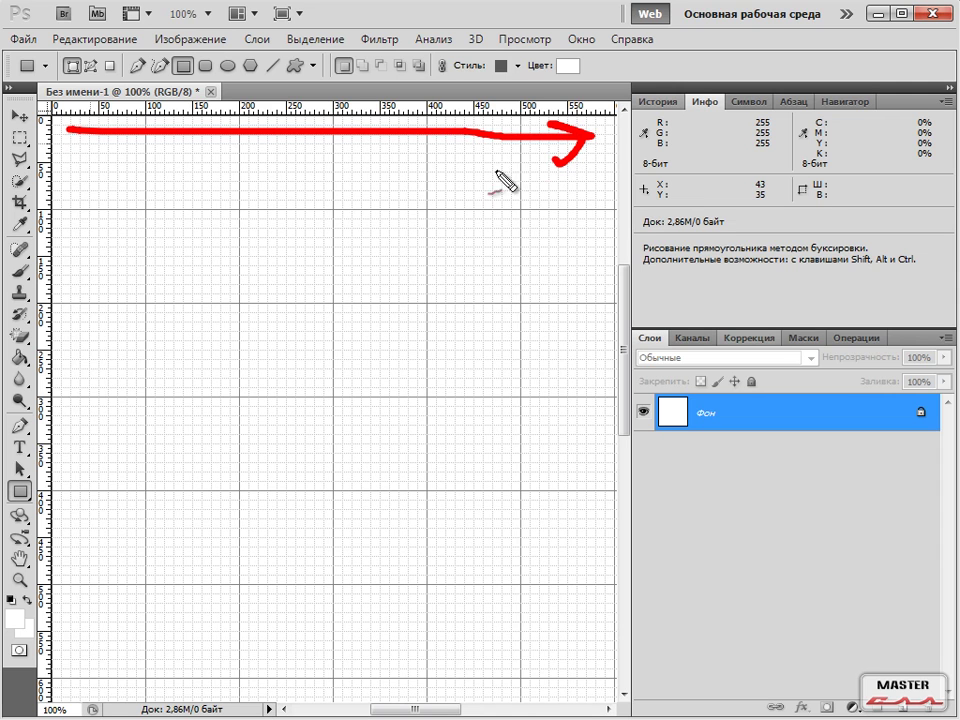
mouse_move(63, 124)
mouse_down()
mouse_move(80, 262)
mouse_move(72, 662)
mouse_move(60, 648)
mouse_move(95, 615)
mouse_up()
key(Escape)
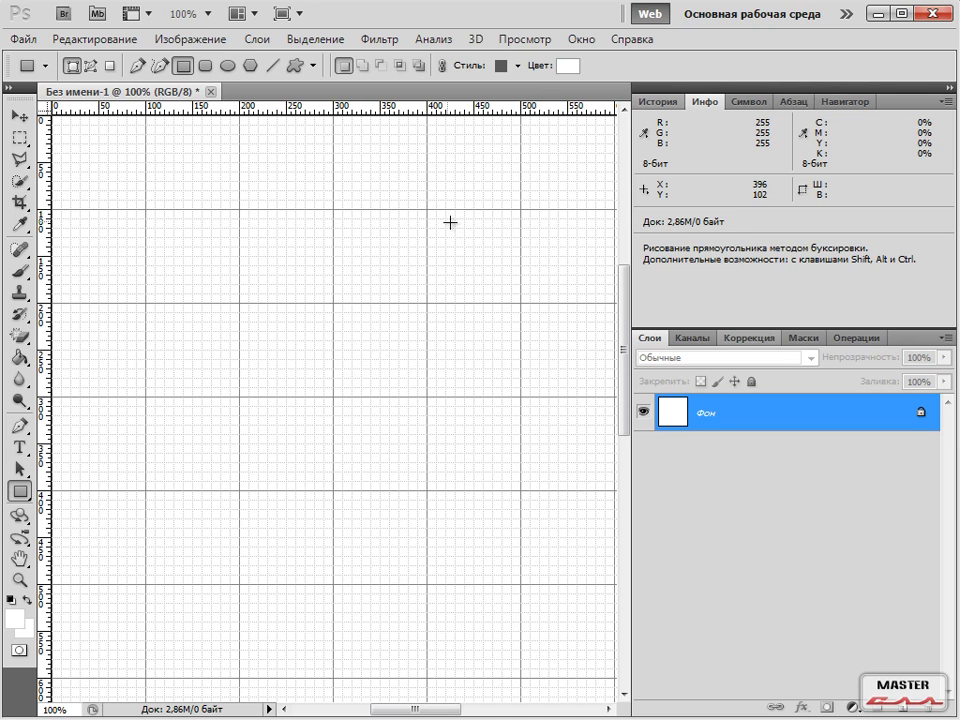
mouse_move(760, 241)
mouse_down()
mouse_move(807, 220)
mouse_move(799, 217)
mouse_move(826, 234)
mouse_up()
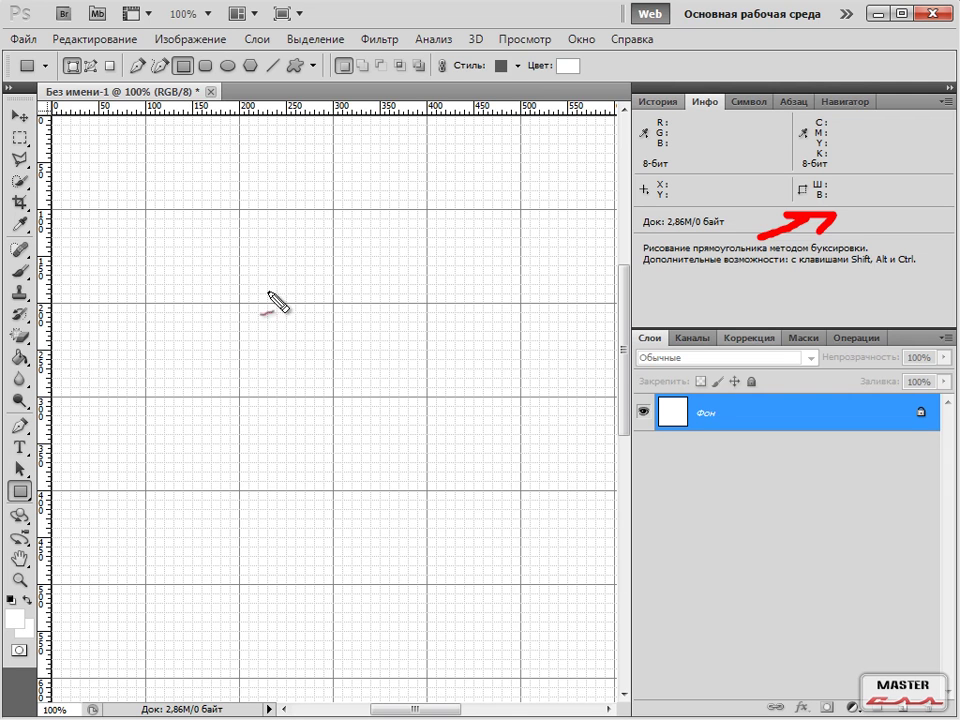
key(Escape)
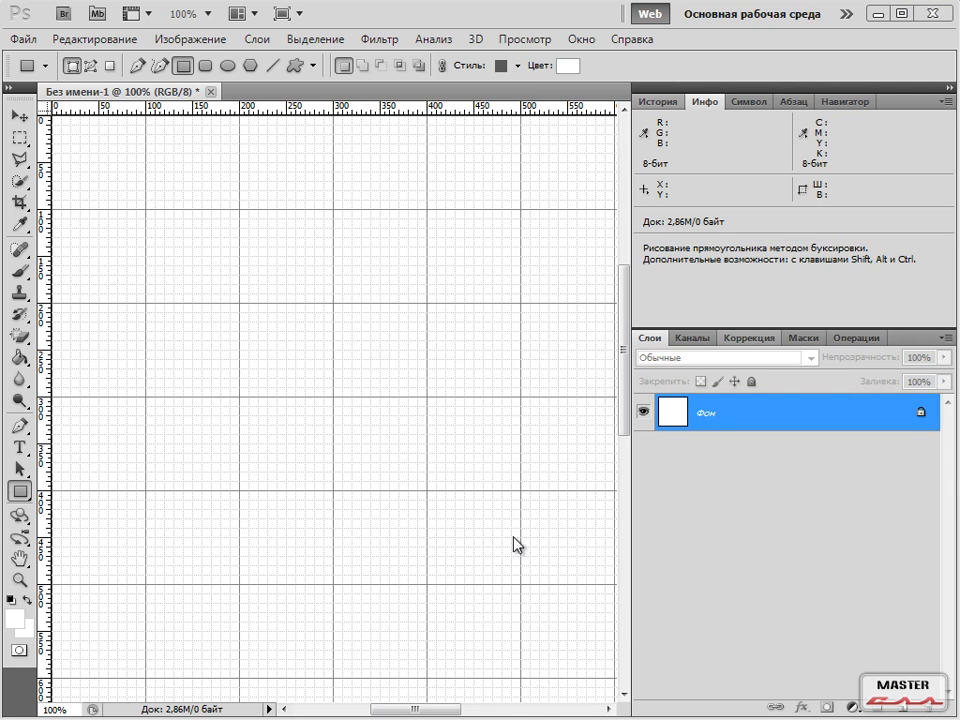
Draw a rectangle about 290 by 130 px with the Rectangle tool from the grid intersection at X 100, Y 100.
click(20, 490)
click(117, 494)
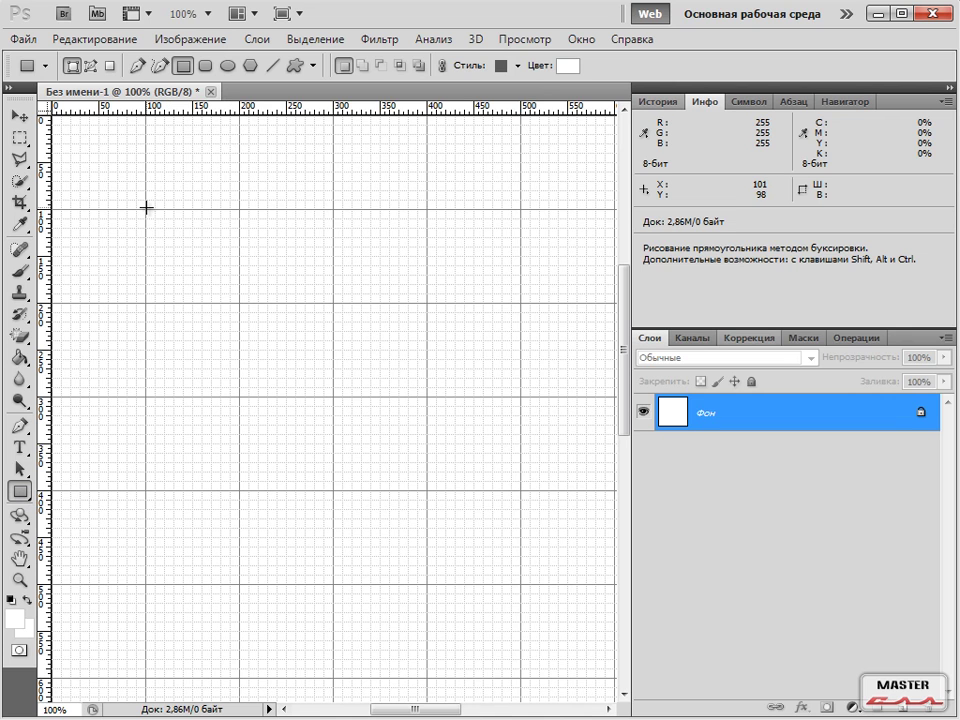
drag(146, 207, 418, 328)
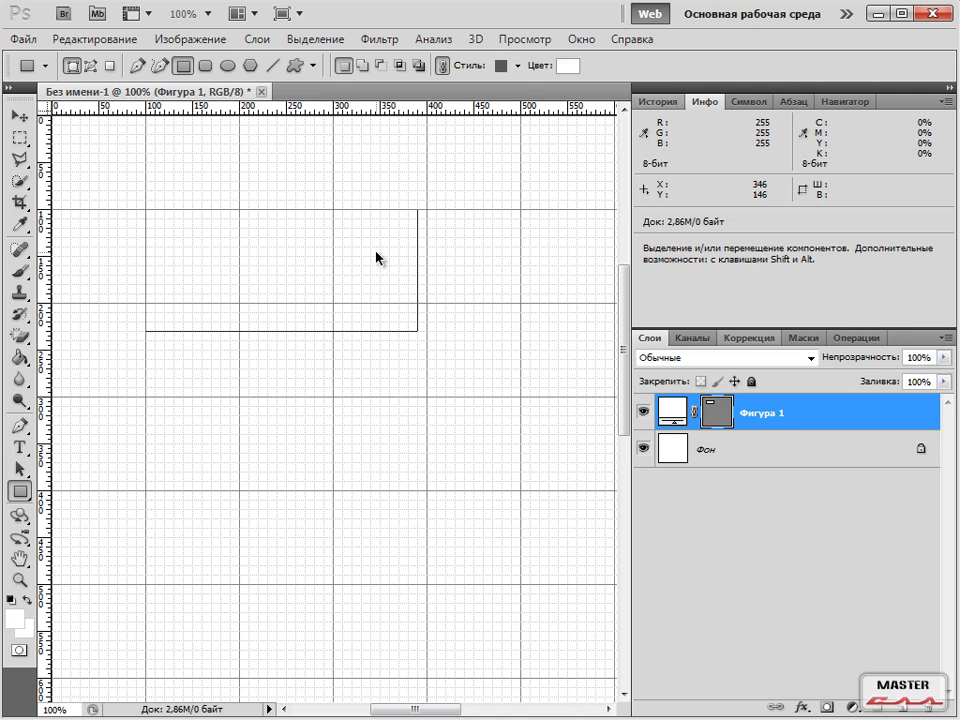
Hide the grid and undo the rectangle.
key(ctrl+apostrophe)
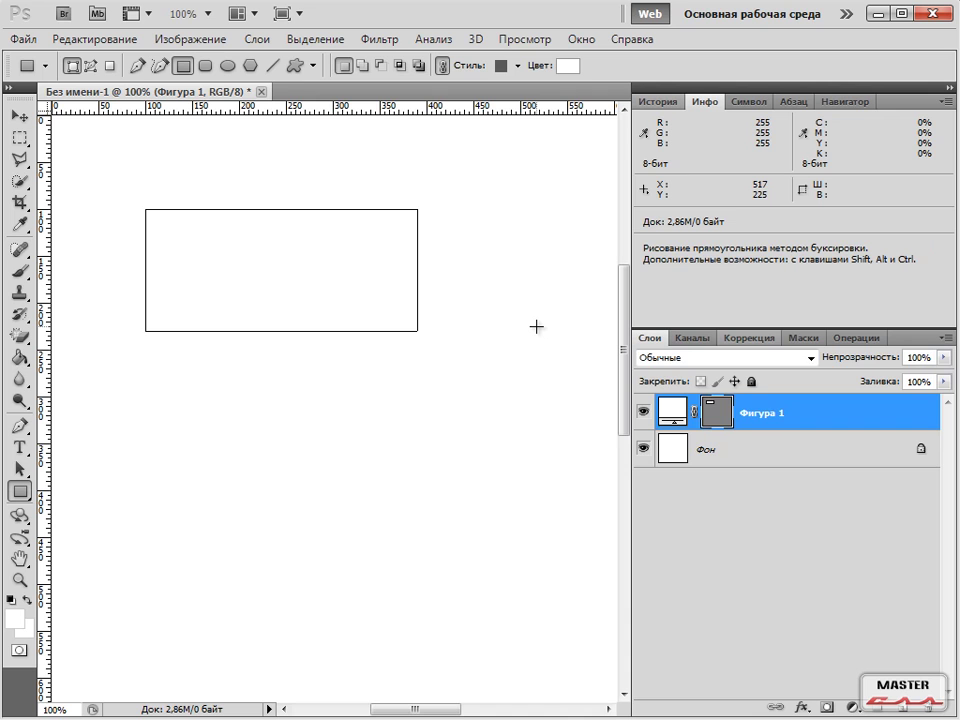
key(ctrl+z)
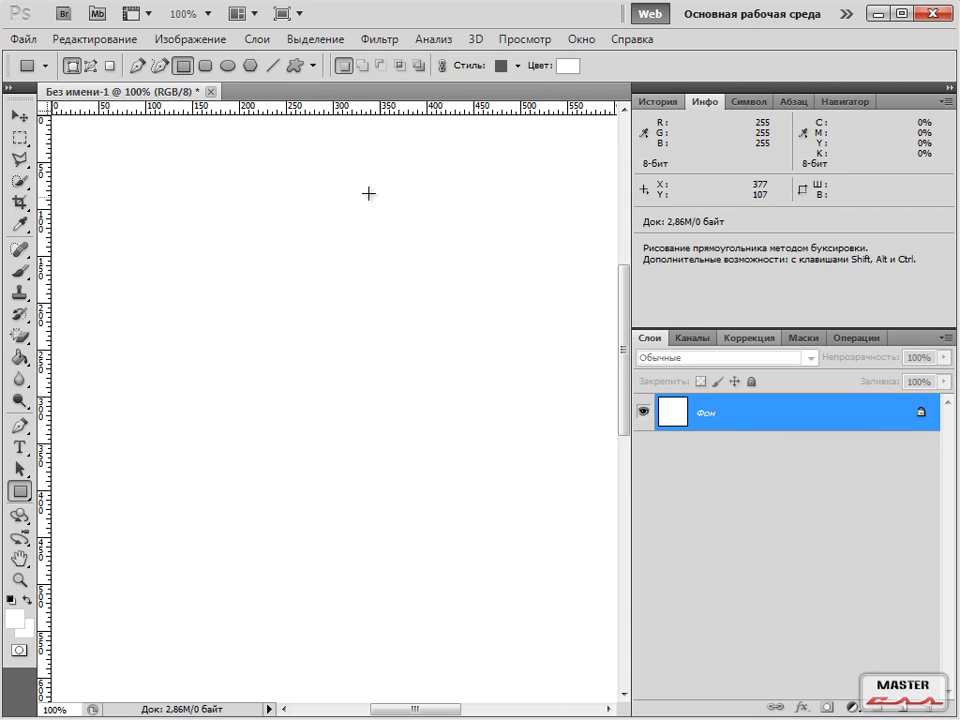
Draw two rectangles without the grid, one about 201 by 147 px and another about 200 px wide below it.
mouse_move(133, 215)
mouse_down()
mouse_move(219, 281)
mouse_move(245, 317)
mouse_move(317, 346)
mouse_up()
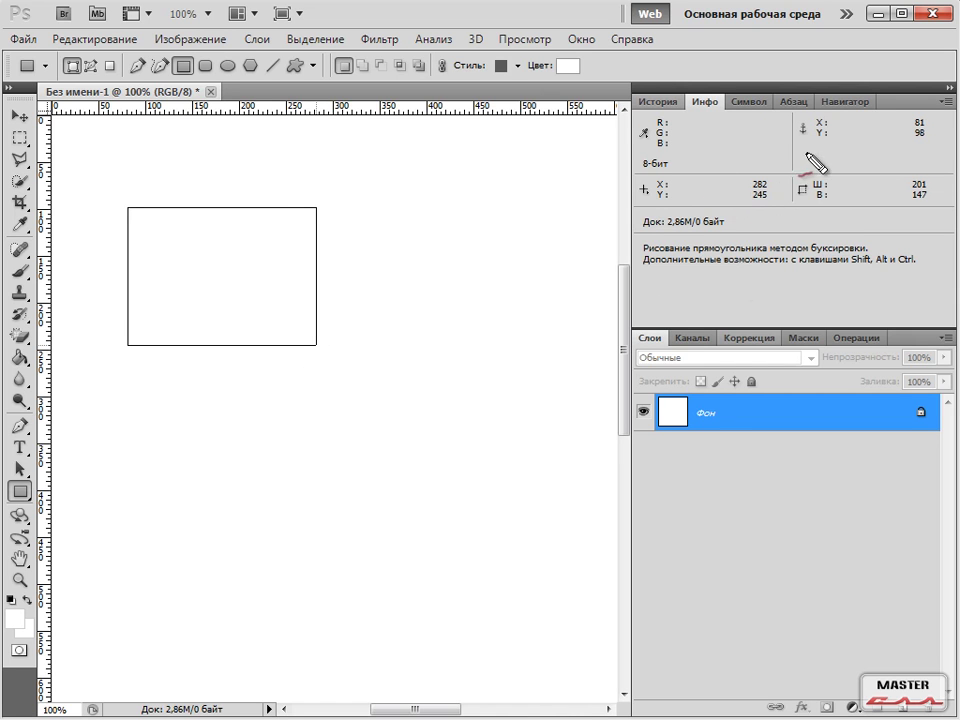
mouse_move(775, 155)
mouse_down()
mouse_move(916, 172)
mouse_move(889, 146)
mouse_move(926, 168)
mouse_move(902, 195)
mouse_up()
drag(800, 280, 898, 208)
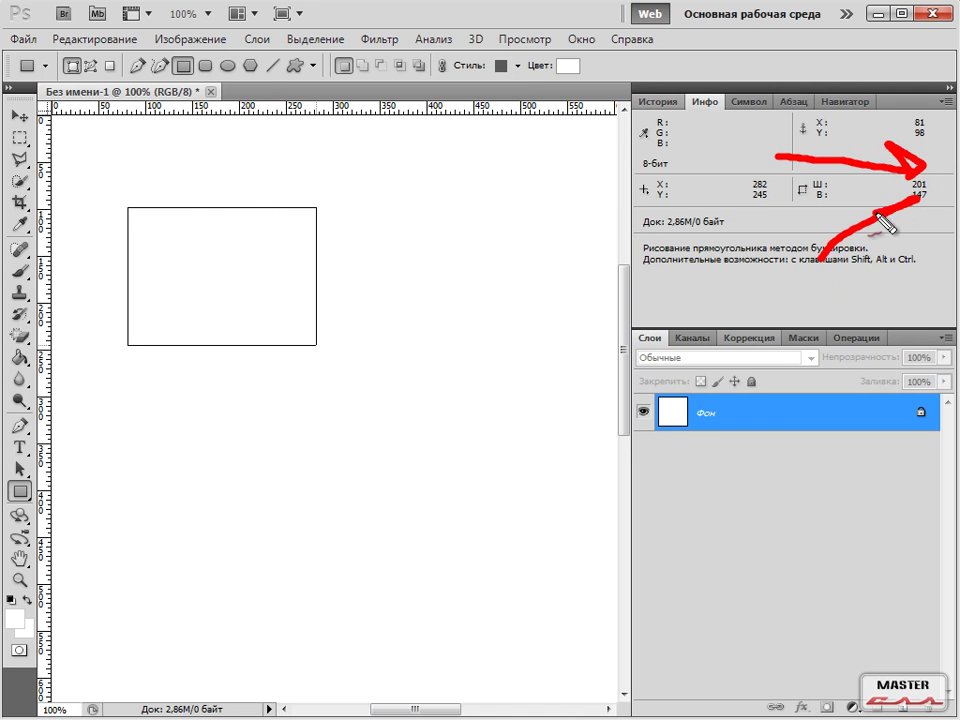
key(Escape)
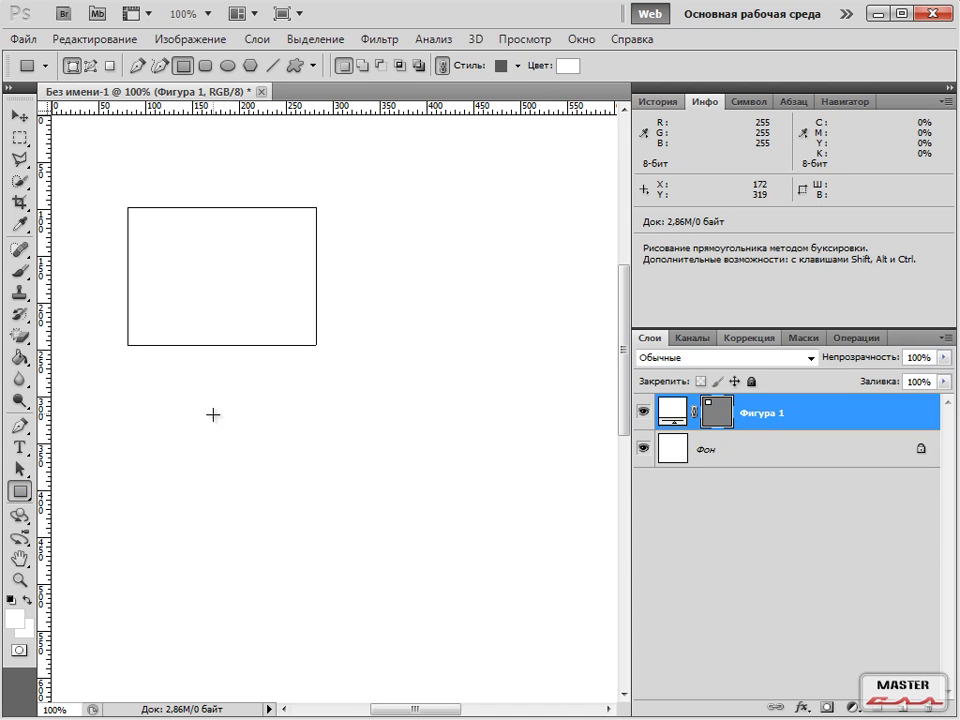
drag(141, 390, 330, 538)
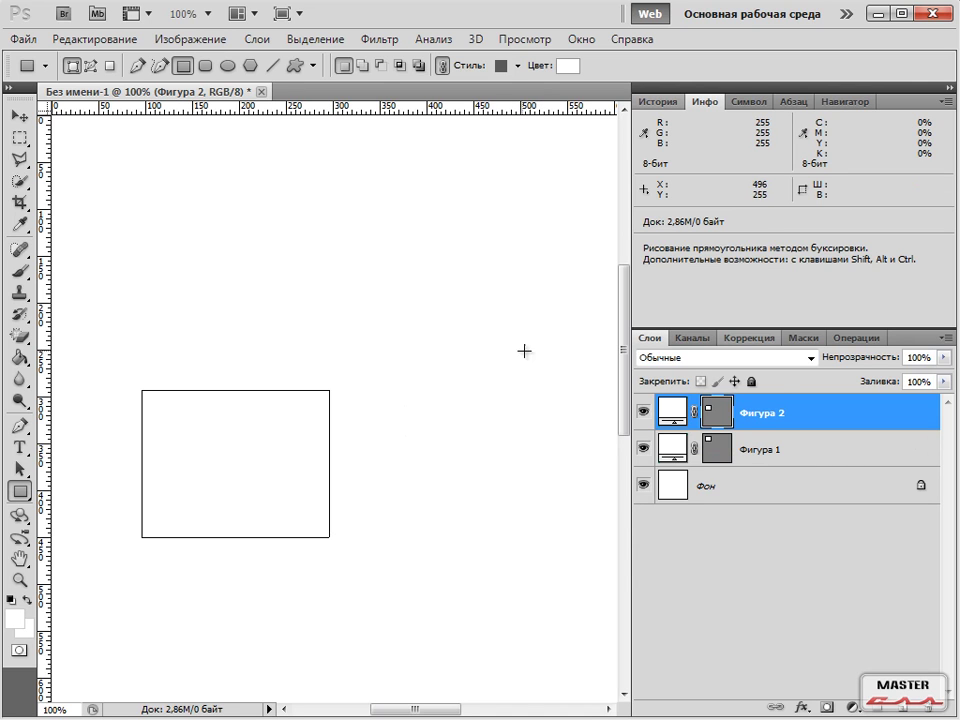
Undo both rectangles and show the grid again.
key(ctrl+z)
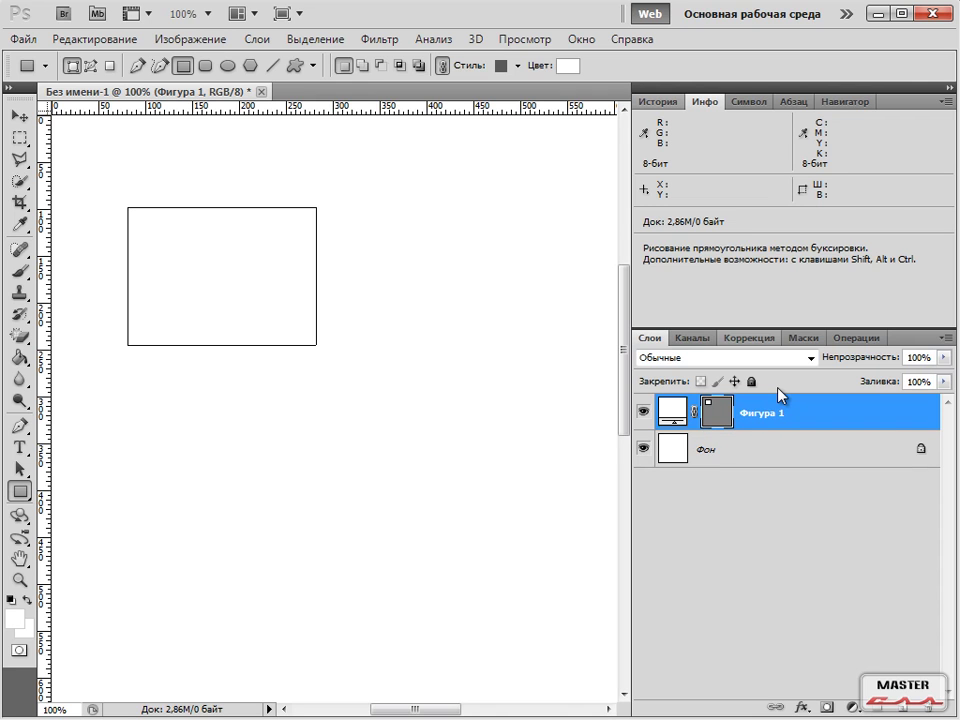
key(ctrl+z)
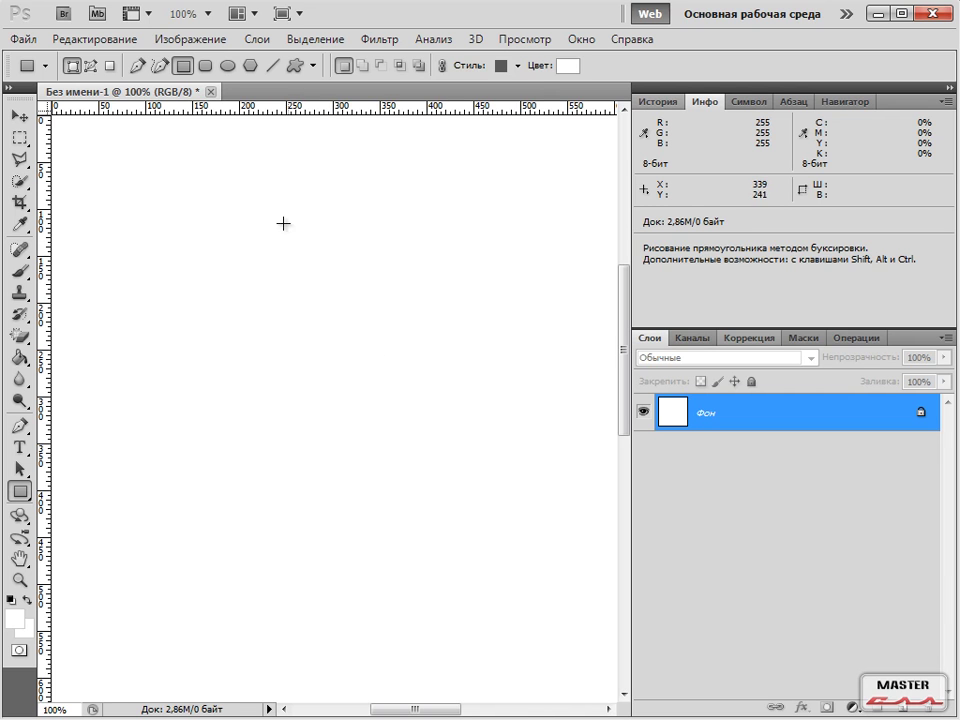
key(ctrl+apostrophe)
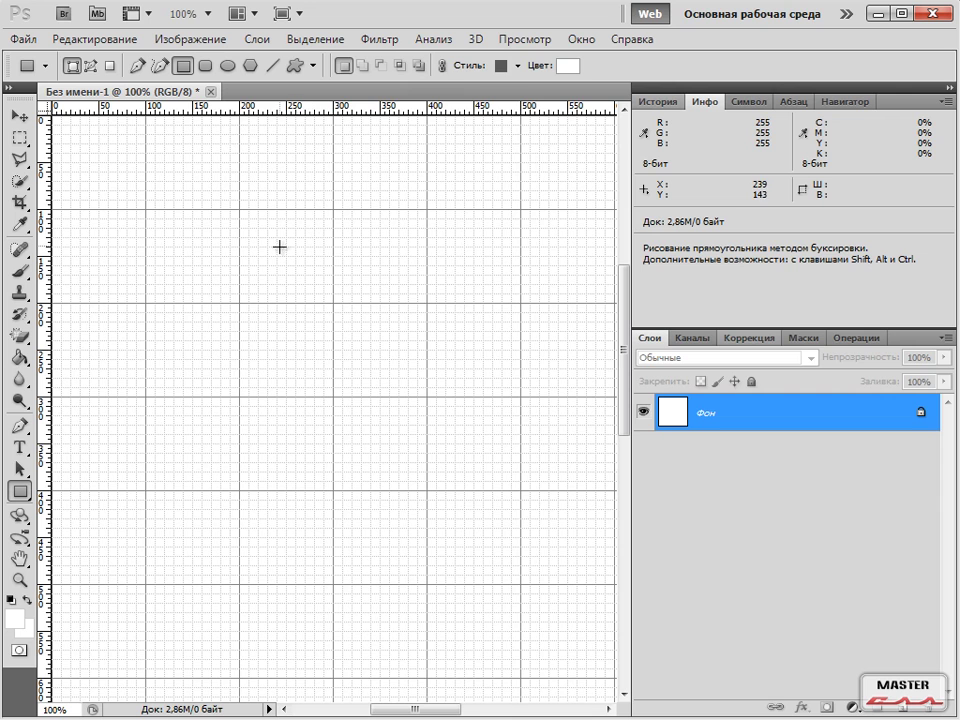
mouse_move(102, 128)
mouse_down()
mouse_move(406, 139)
mouse_move(386, 150)
mouse_move(408, 128)
mouse_up()
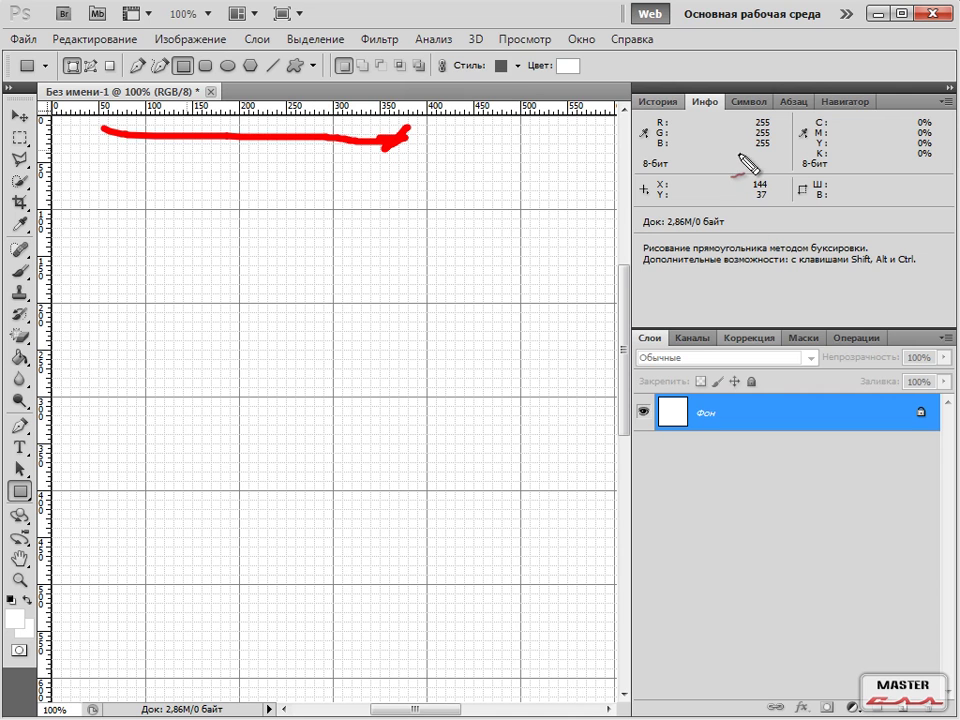
mouse_move(722, 128)
mouse_down()
mouse_move(825, 234)
mouse_move(890, 207)
mouse_up()
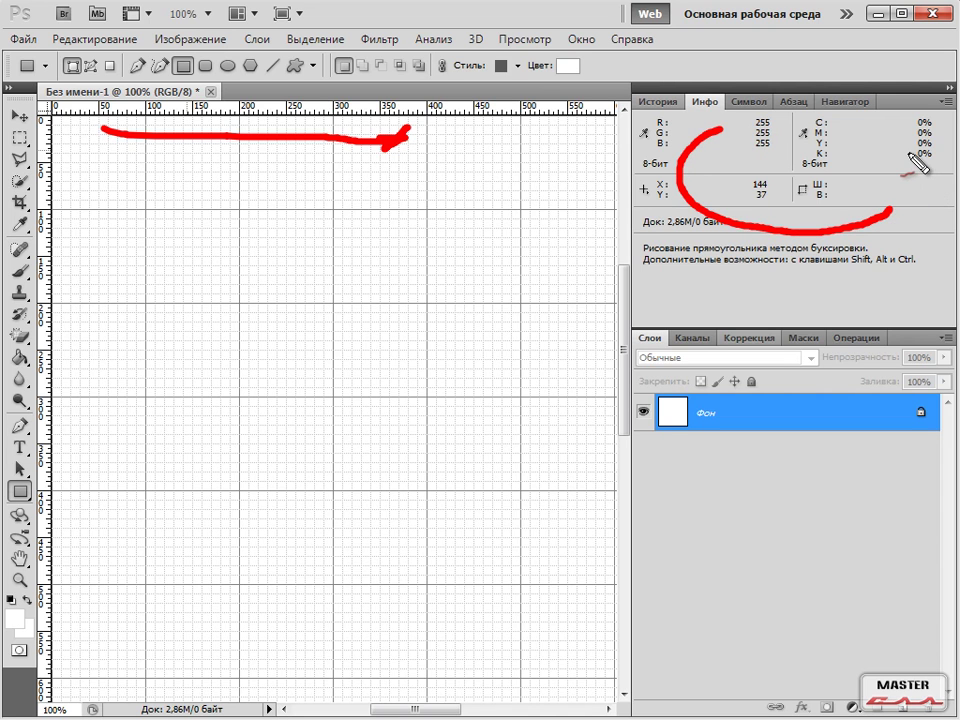
drag(405, 130, 382, 142)
key(ctrl+z)
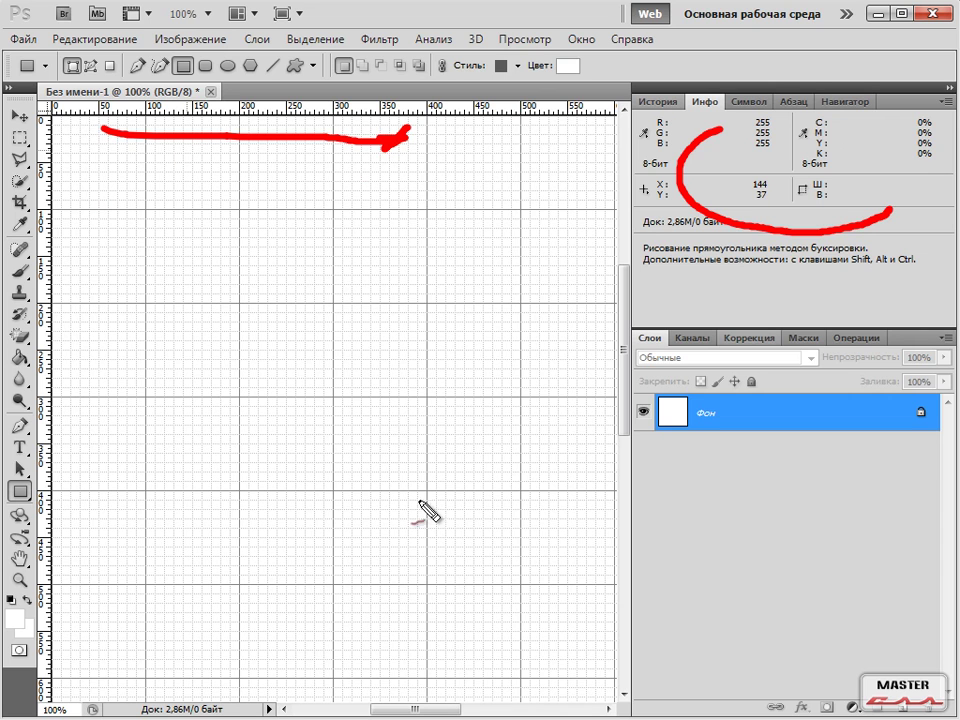
mouse_move(231, 302)
mouse_down()
mouse_move(262, 370)
mouse_move(290, 331)
mouse_up()
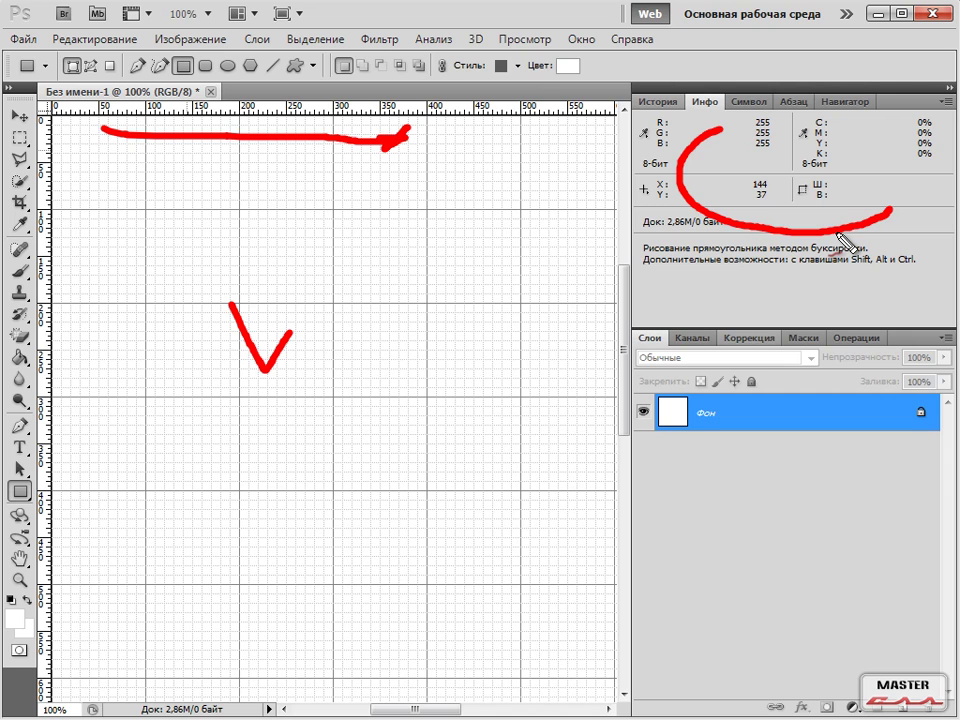
drag(486, 292, 471, 295)
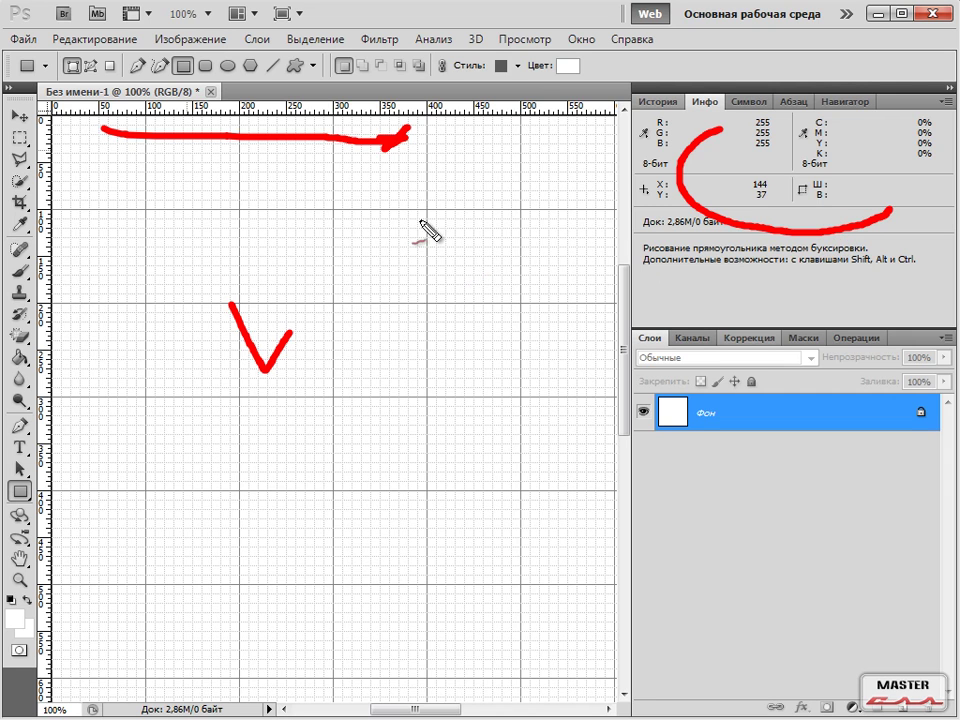